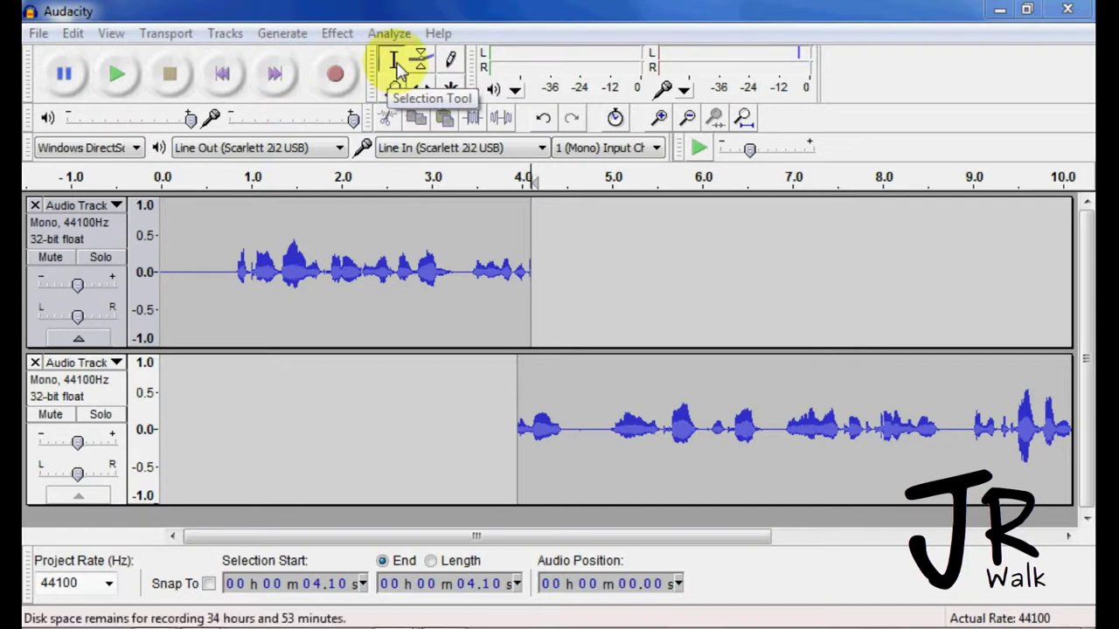
Place the cursor and try selecting speech on the first track from about 0.7 s.
left_click(221, 295)
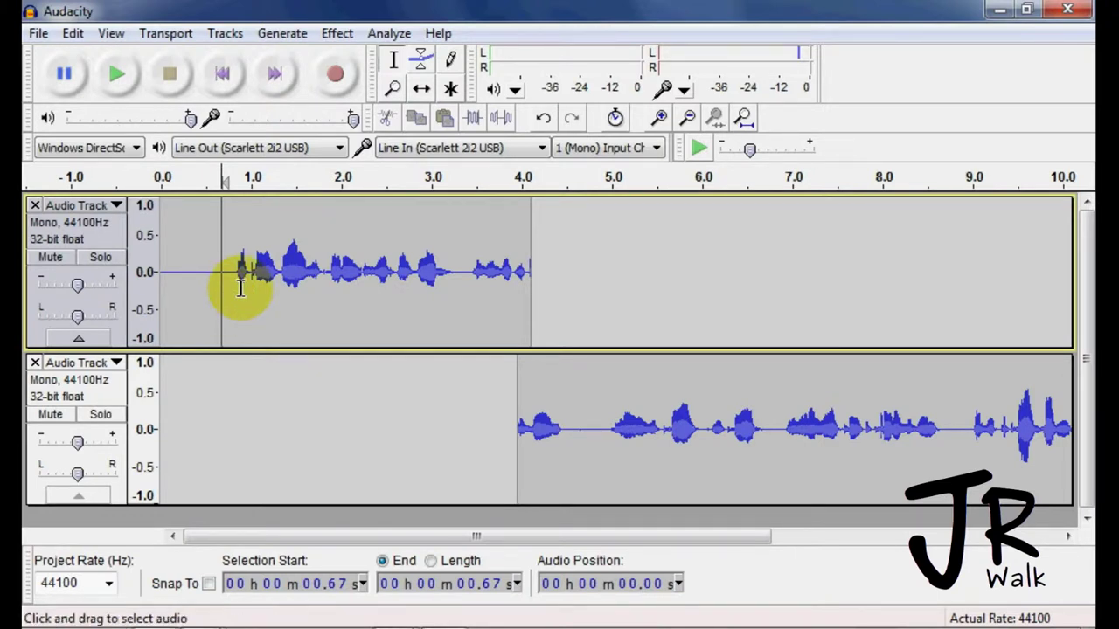
left_click(242, 284)
left_click_drag(245, 289, 398, 315)
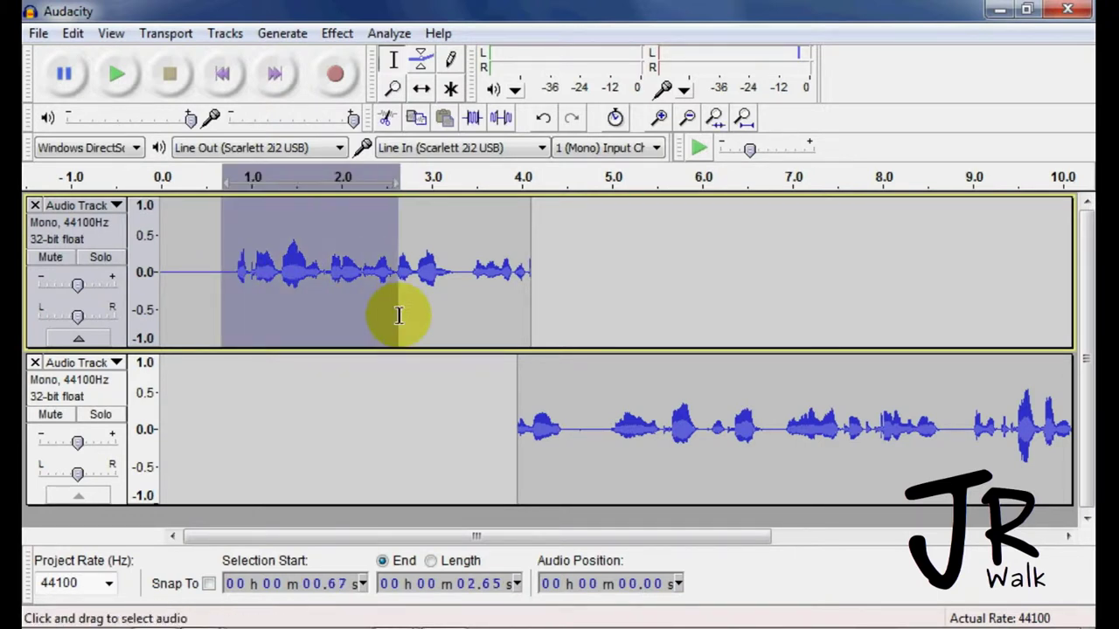
left_click(350, 310)
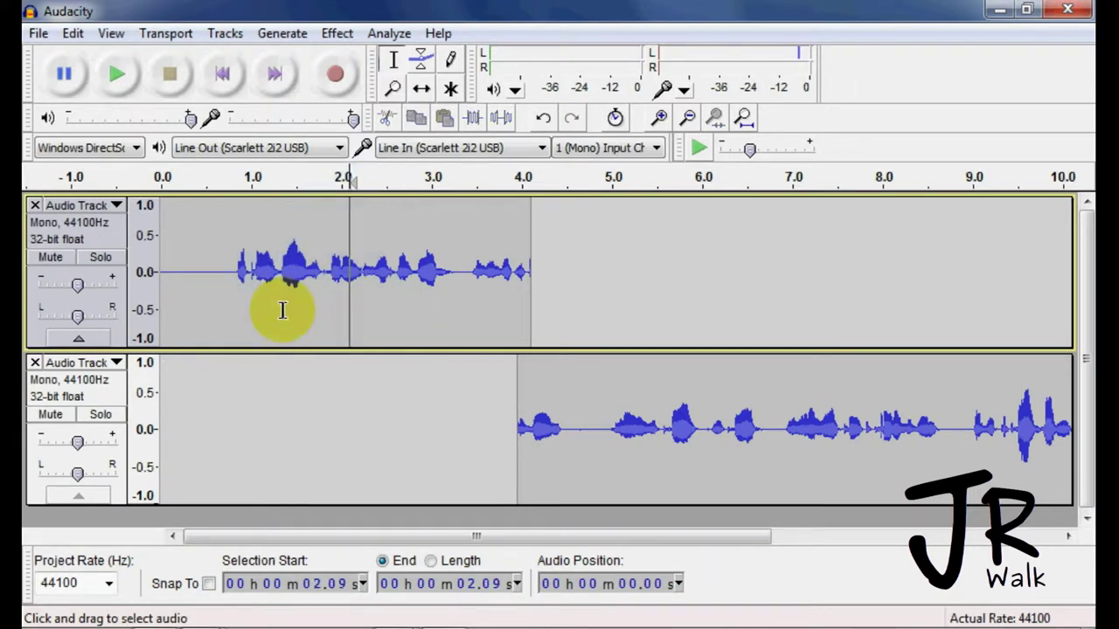
left_click_drag(226, 302, 459, 318)
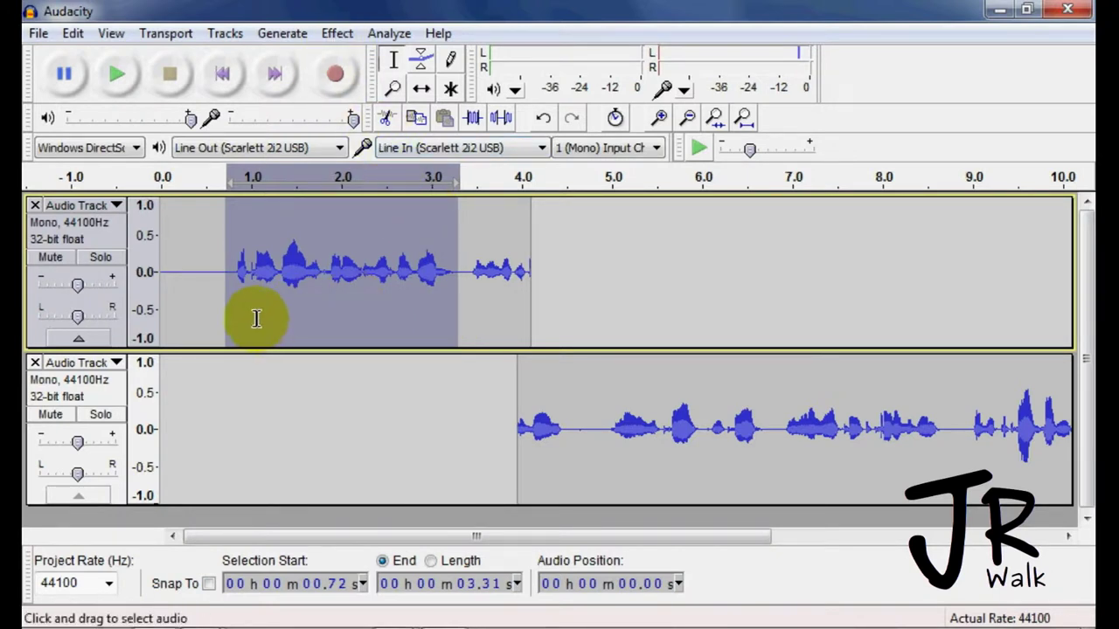
Delete the 0.75–1.88 s speech from track one, then select about 0.68–5 s across both tracks.
left_click_drag(229, 311, 329, 321)
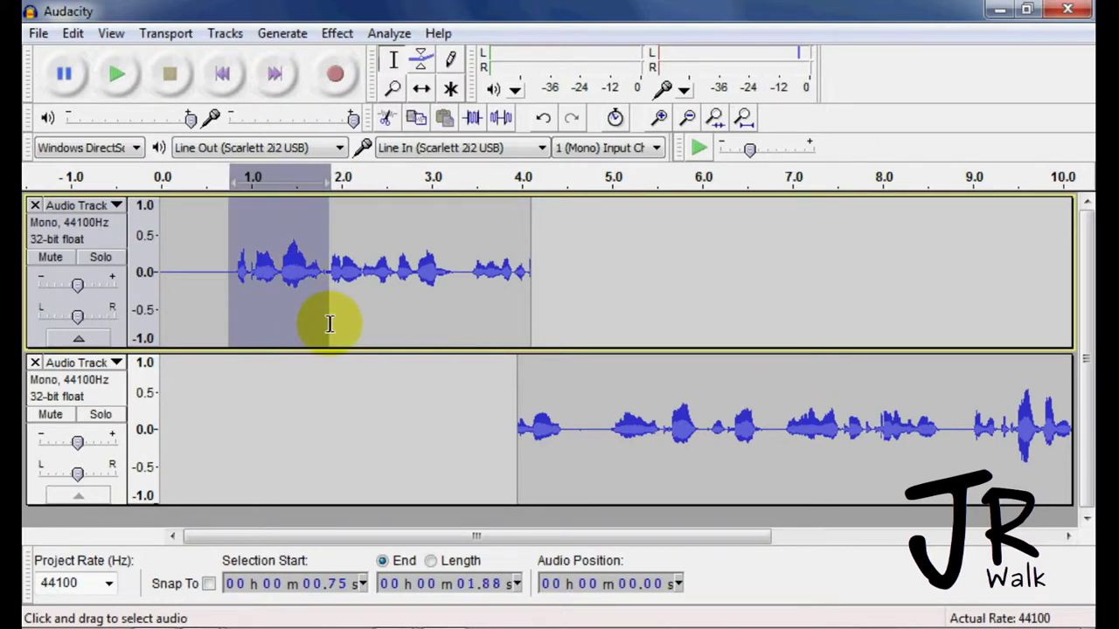
key("Delete")
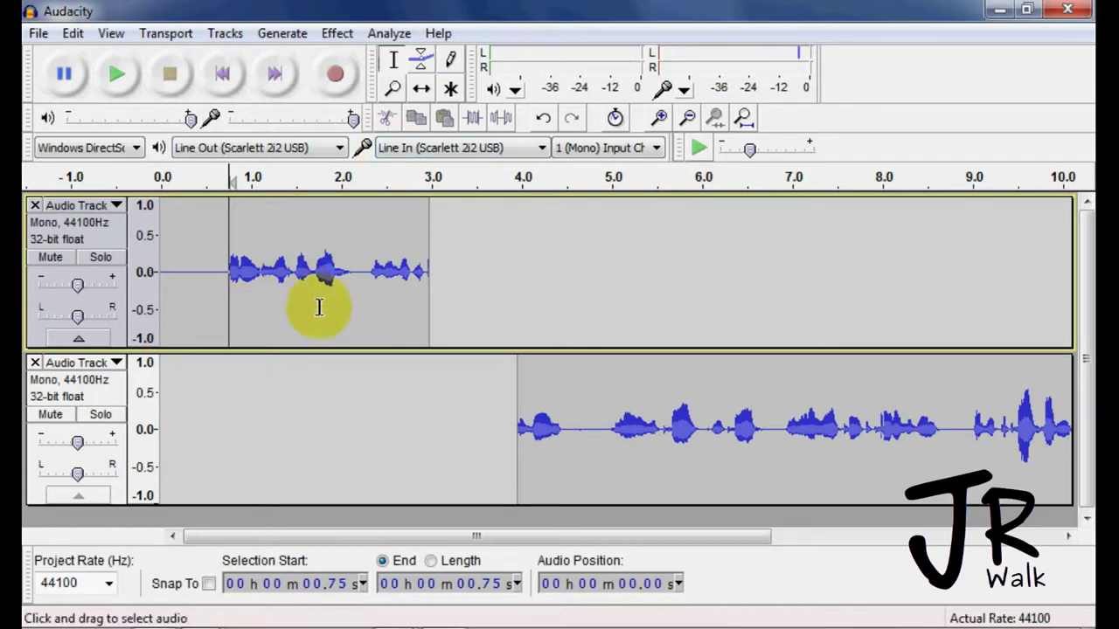
left_click_drag(224, 295, 612, 280)
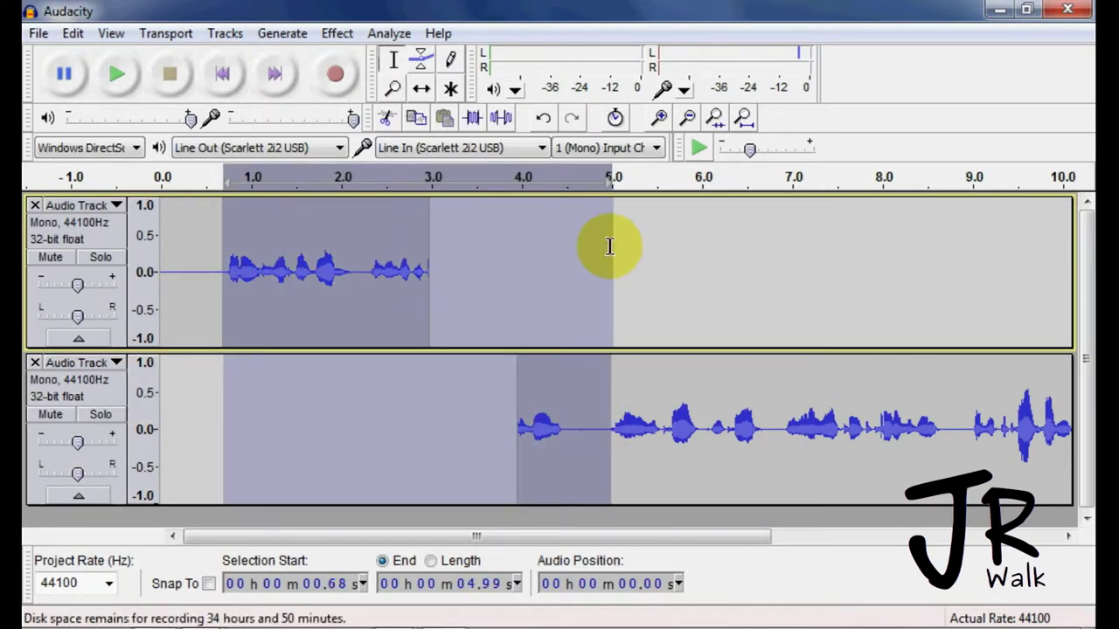
left_click(603, 259)
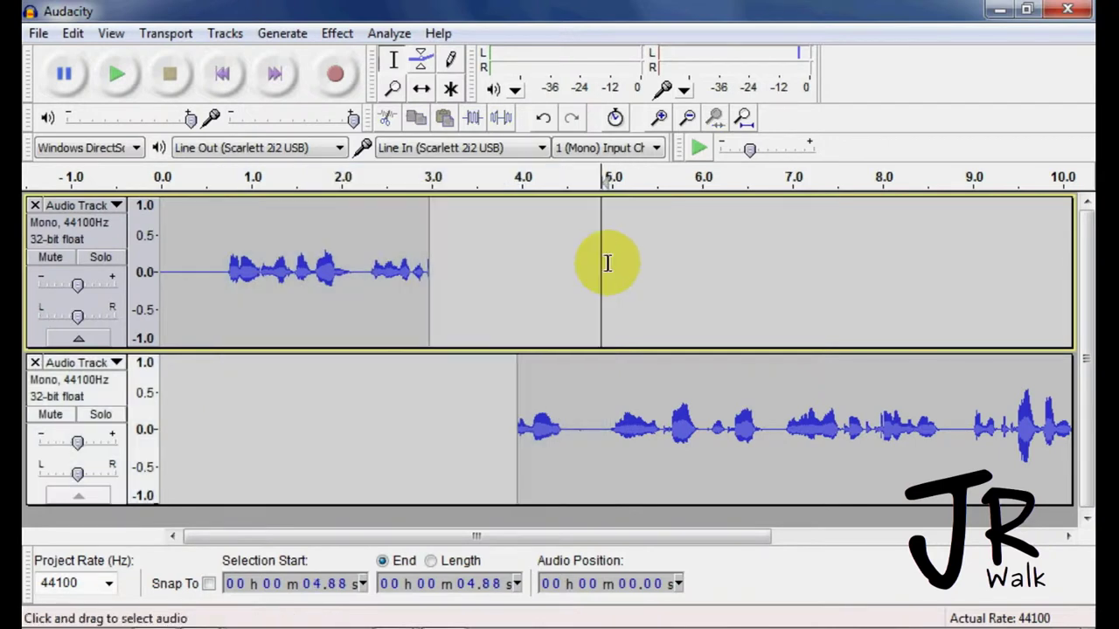
left_click(585, 455)
left_click_drag(585, 455, 458, 460)
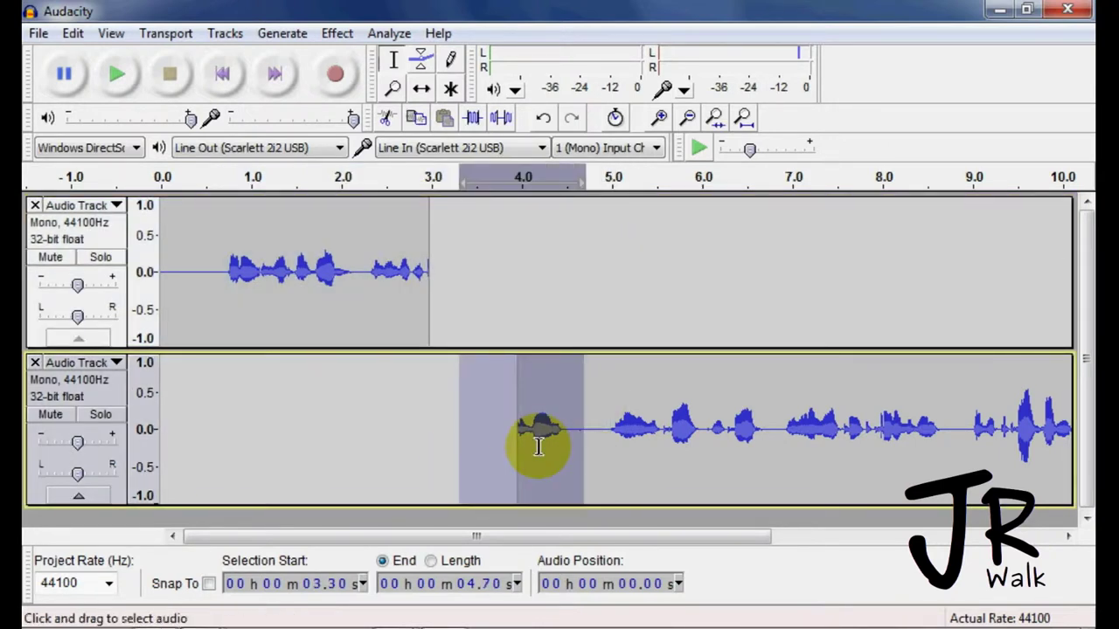
left_click(601, 457)
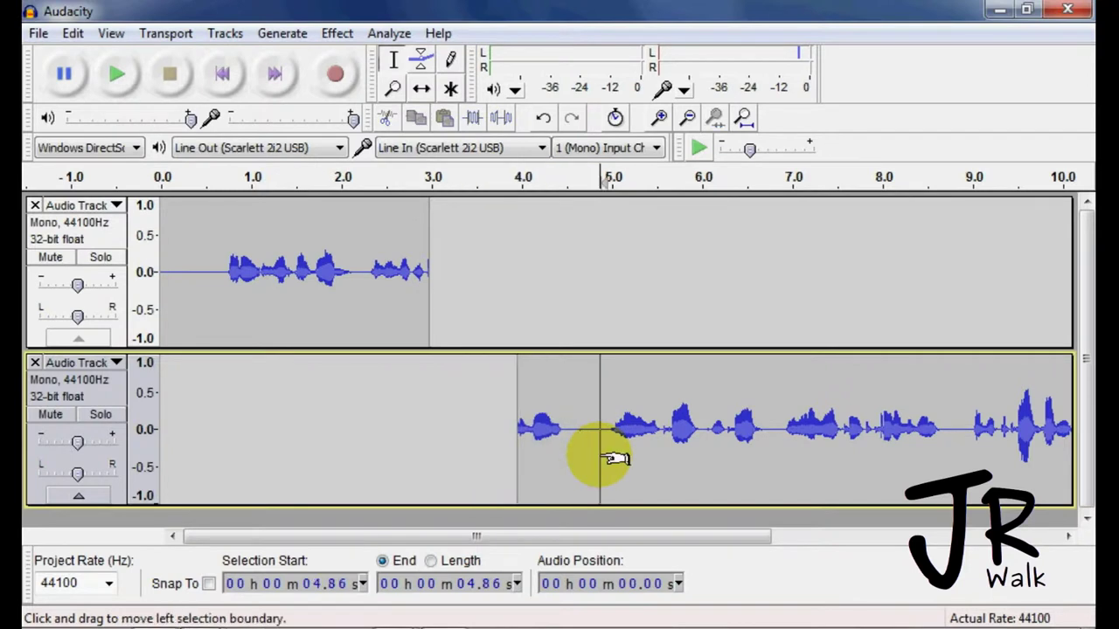
left_click_drag(614, 458, 405, 267)
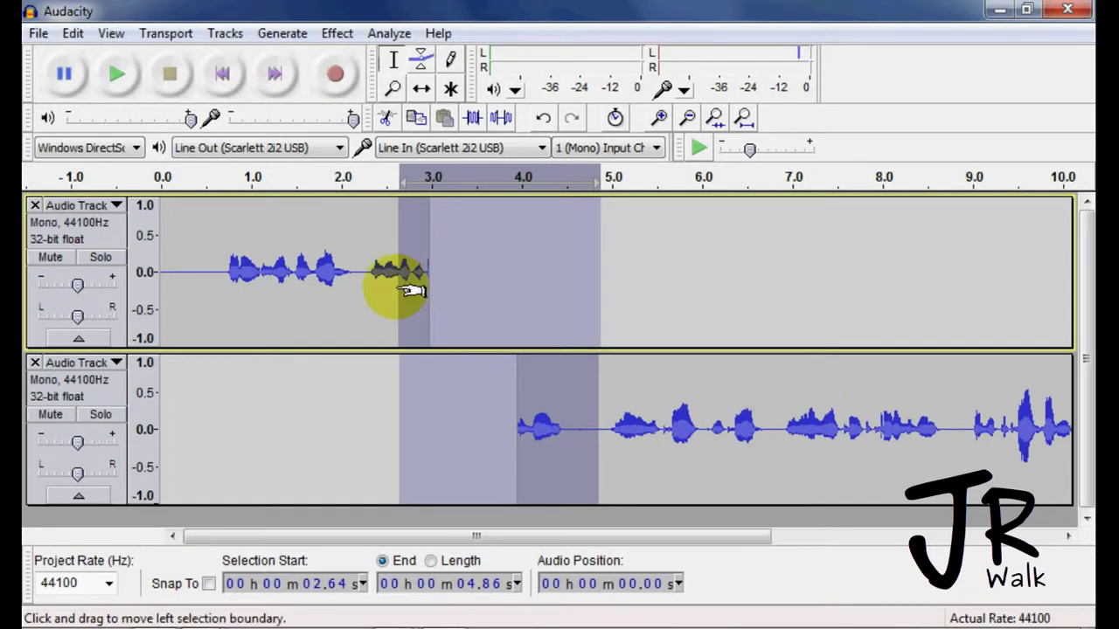
left_click_drag(400, 289, 334, 294)
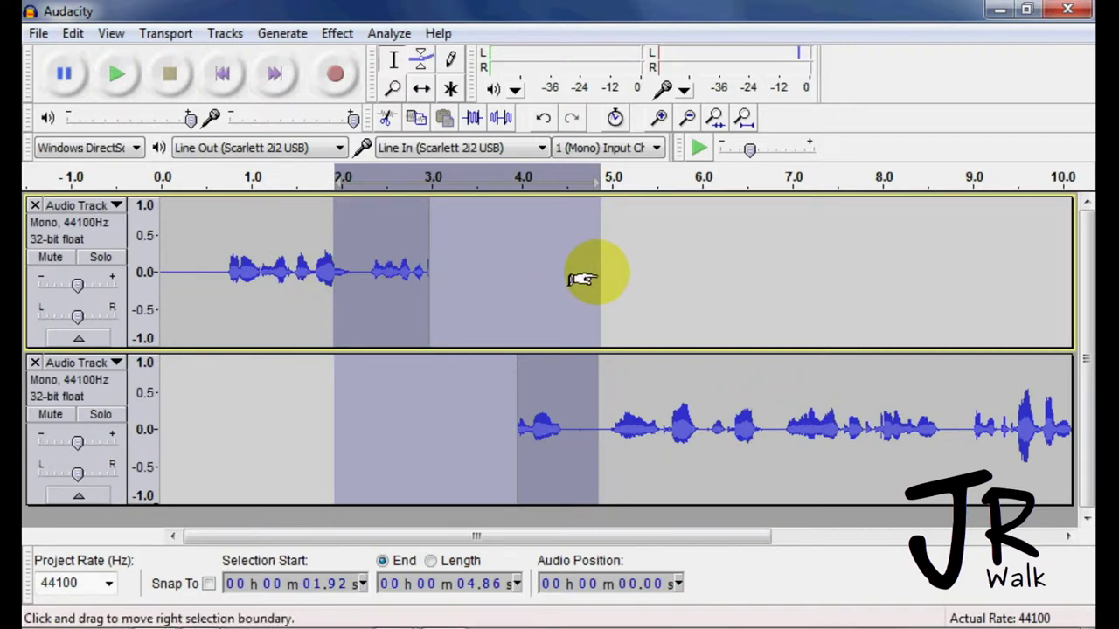
left_click_drag(587, 279, 598, 303)
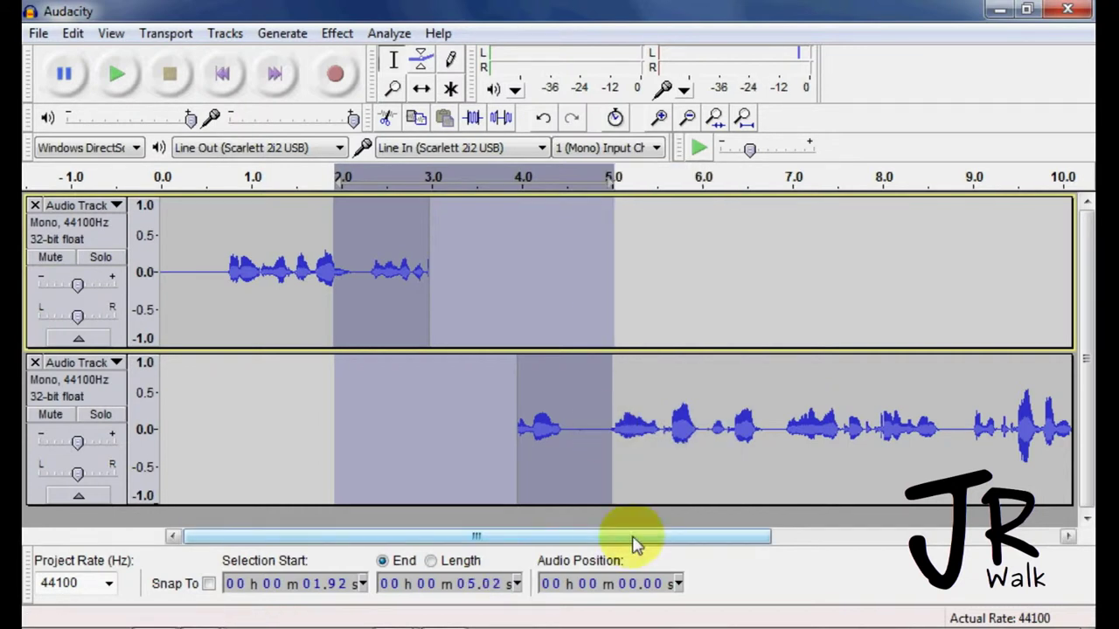
left_click_drag(635, 536, 612, 387)
left_click(614, 387)
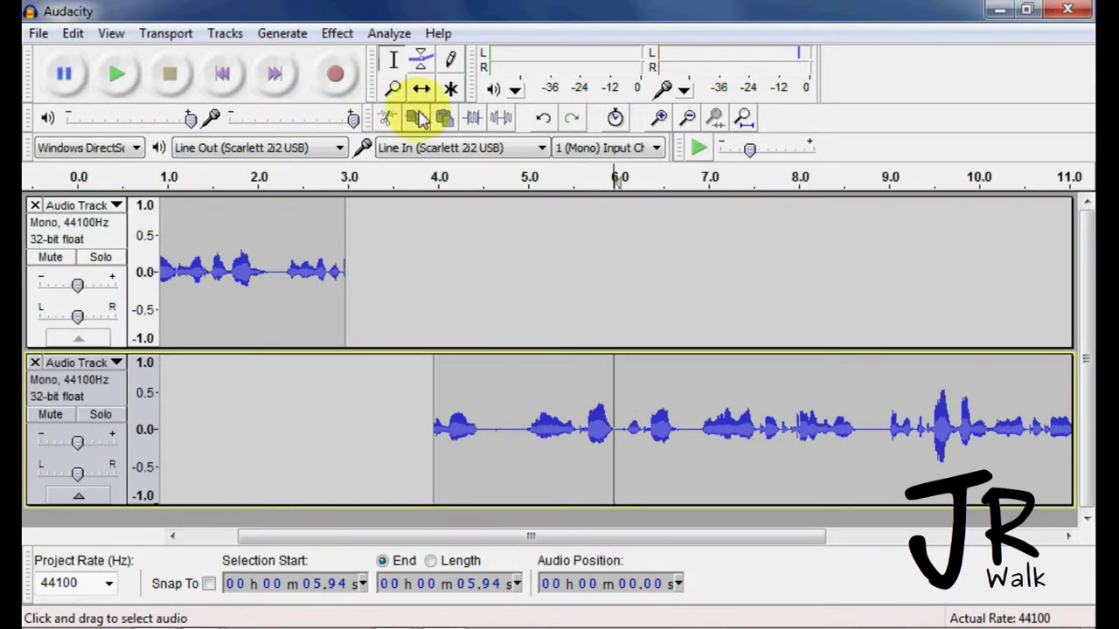
Add envelope points on track 2 and lower it between about 5 and 8.6 s, then slide track 1's clip to start near 4.7 s.
left_click(423, 61)
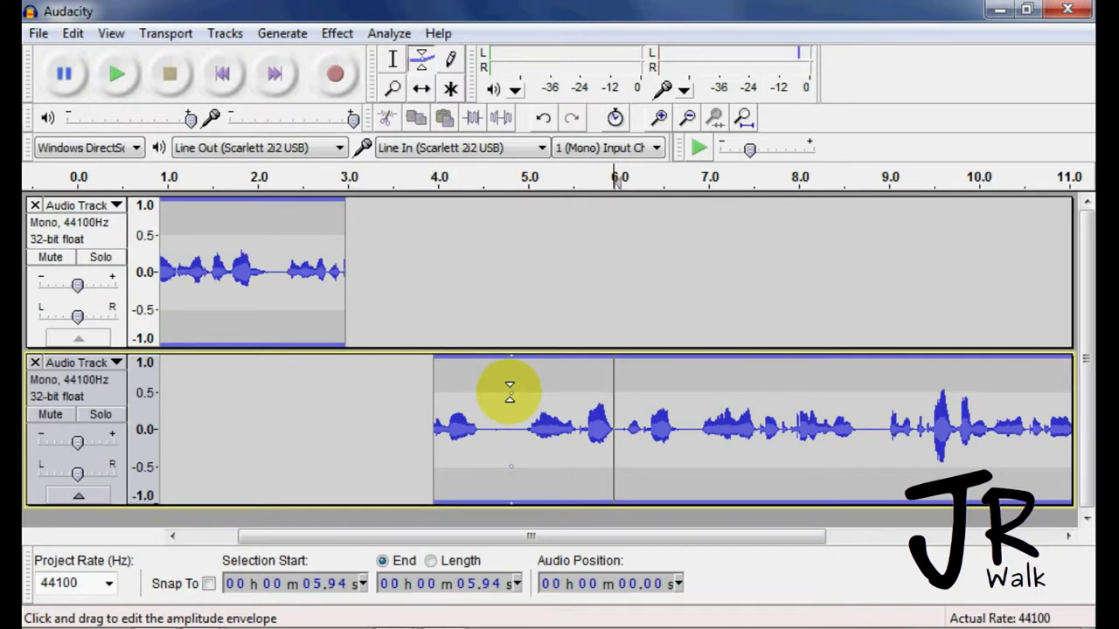
left_click_drag(512, 367, 507, 391)
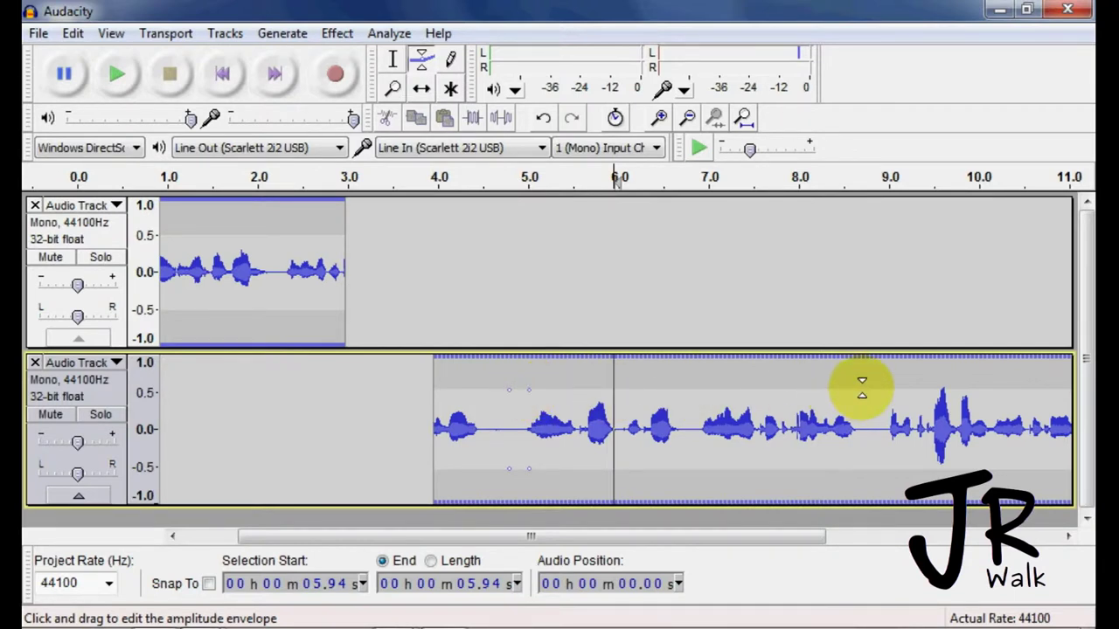
left_click(891, 390)
left_click(862, 389)
left_click_drag(862, 391, 853, 408)
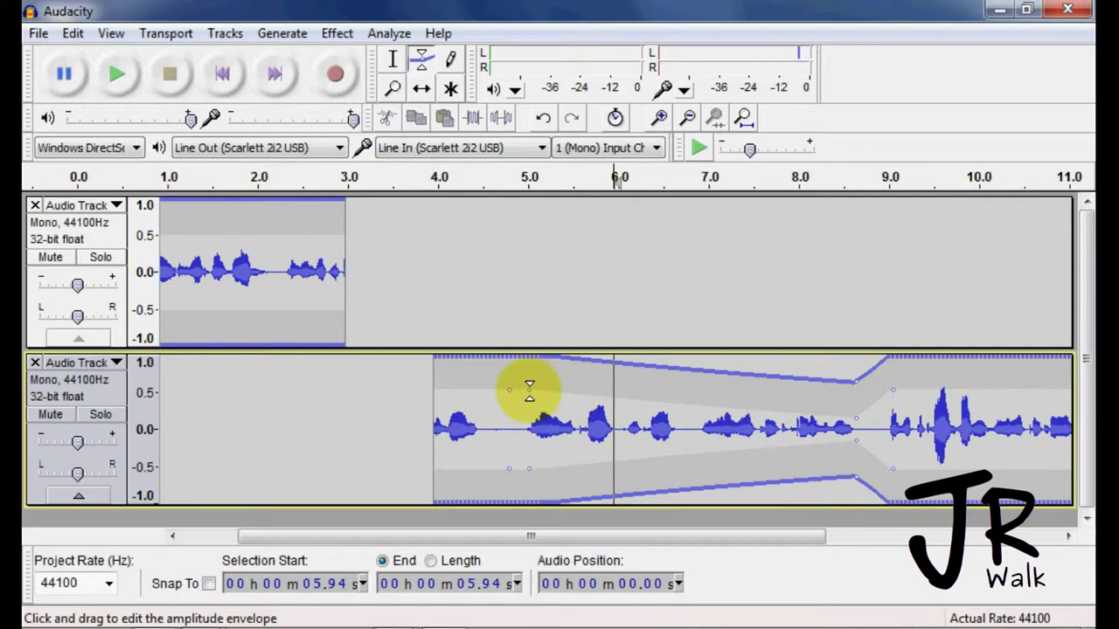
left_click_drag(529, 390, 529, 413)
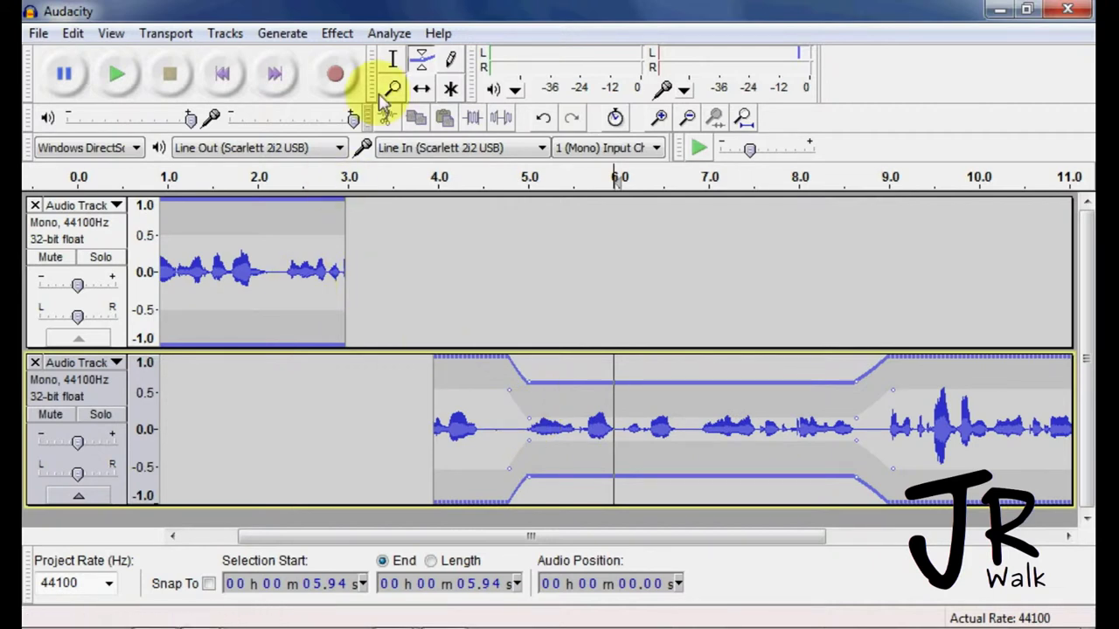
left_click(421, 89)
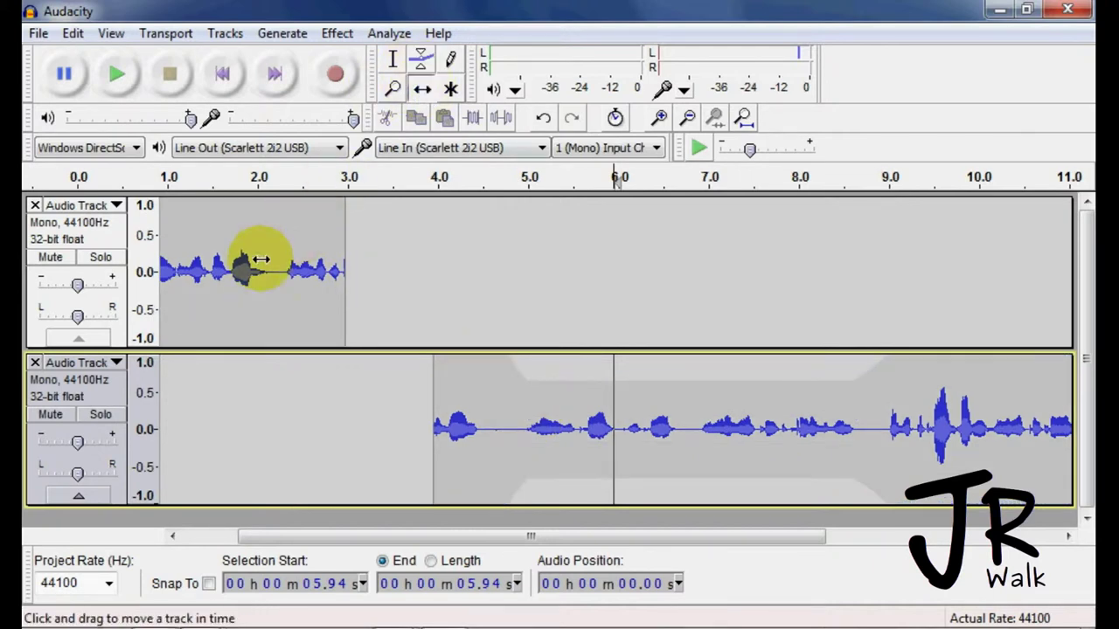
left_click_drag(263, 259, 679, 320)
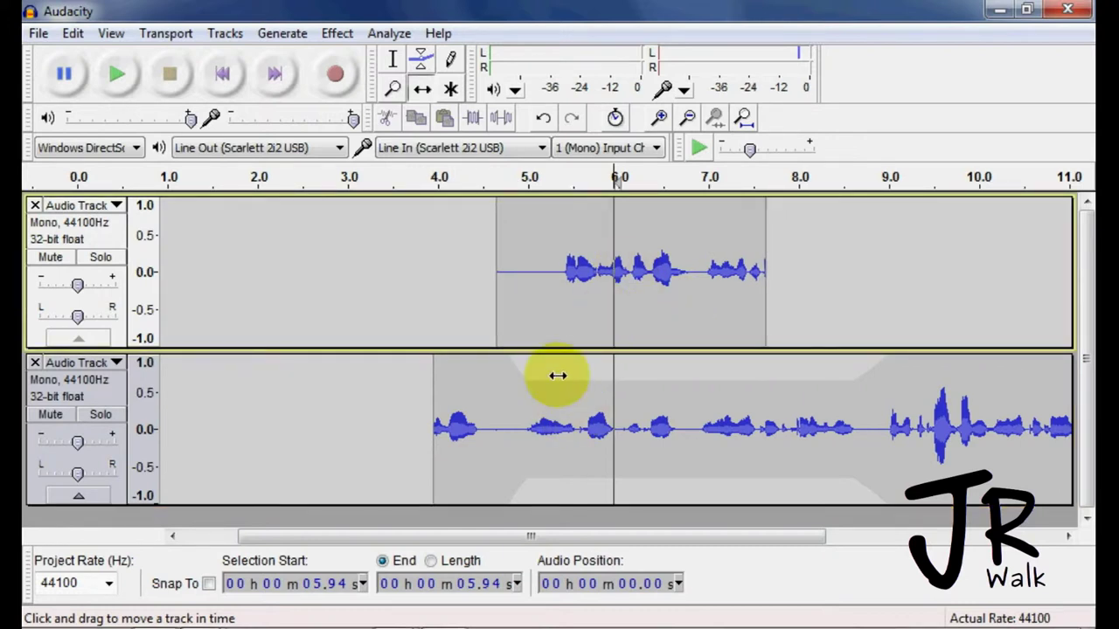
Drag track 2's envelope point near 5 s lower and move the 8.6 s bend earlier, to about 7.7 s.
left_click(422, 59)
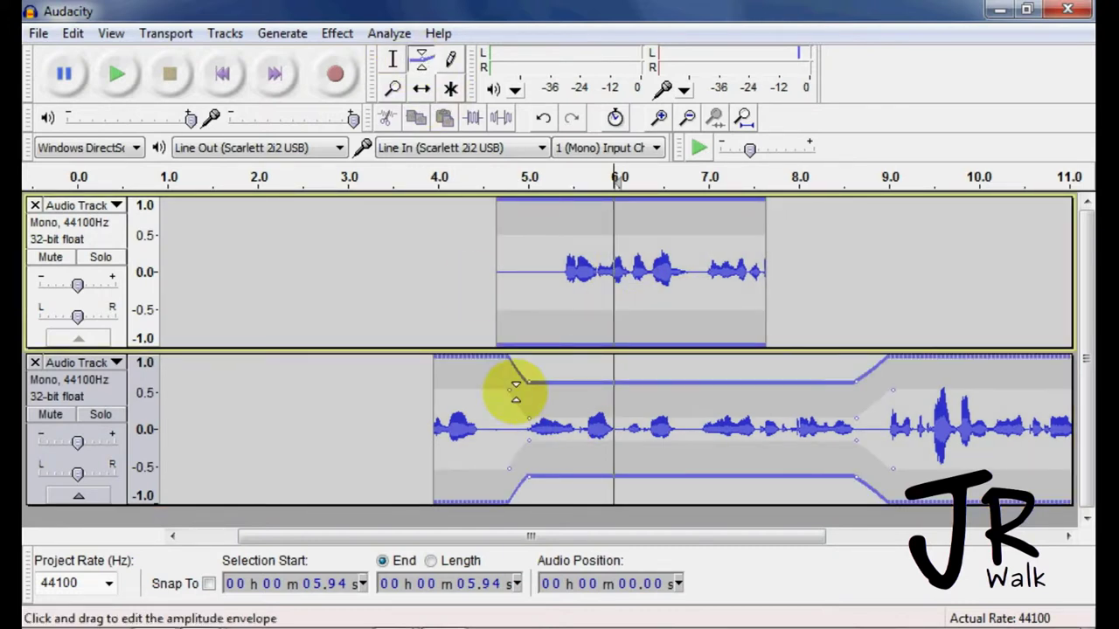
mouse_move(529, 391)
left_mouse_down()
mouse_move(531, 381)
mouse_move(531, 403)
left_mouse_up()
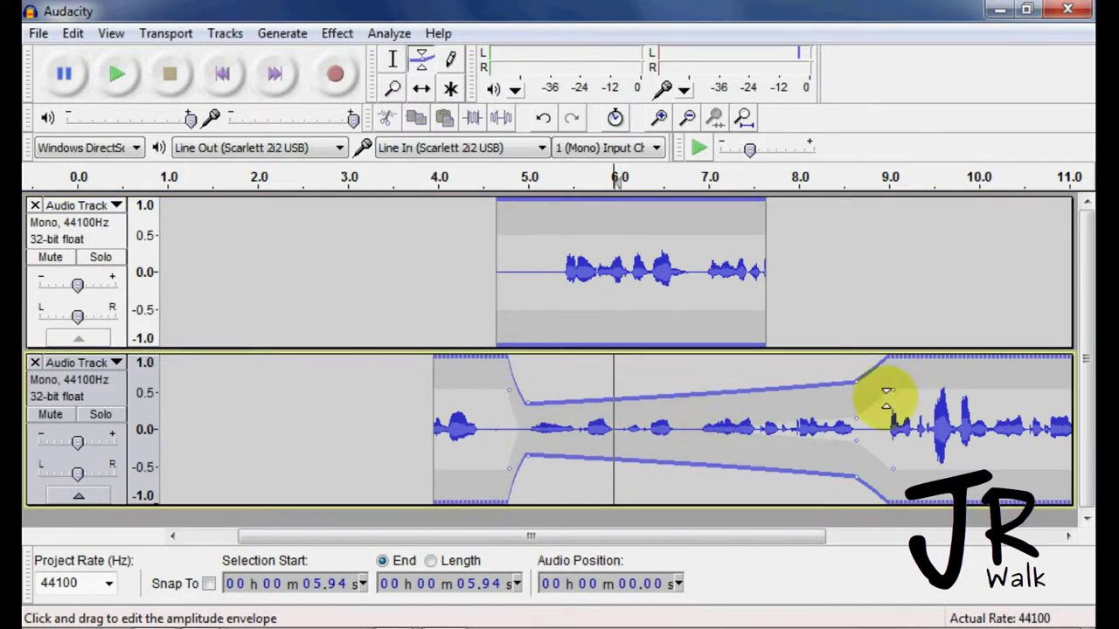
left_click_drag(852, 382, 780, 404)
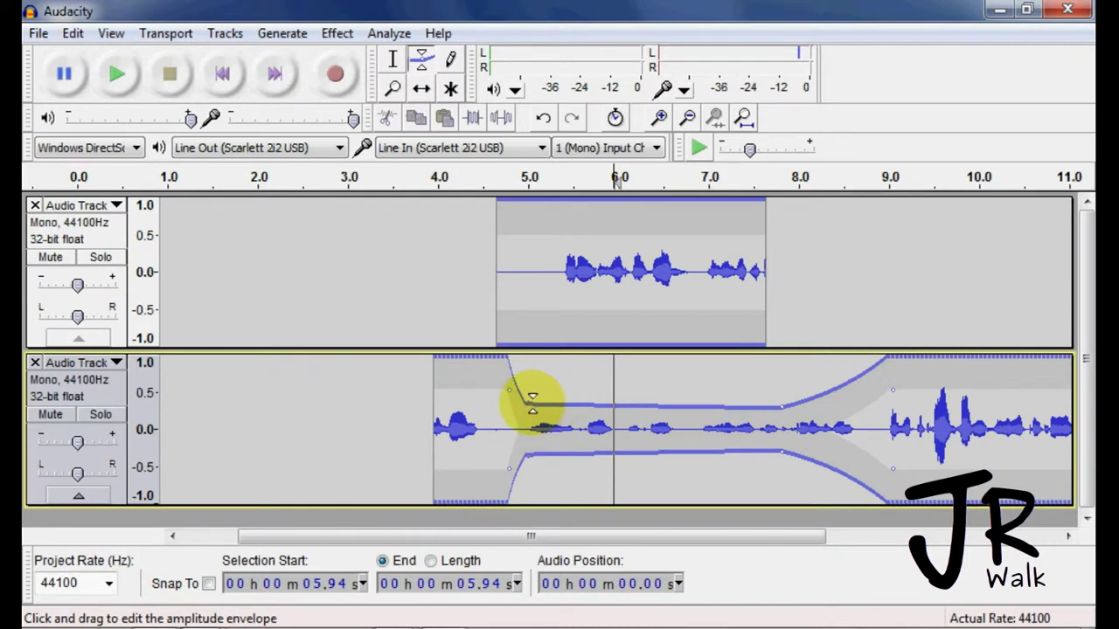
left_click_drag(533, 402, 529, 407)
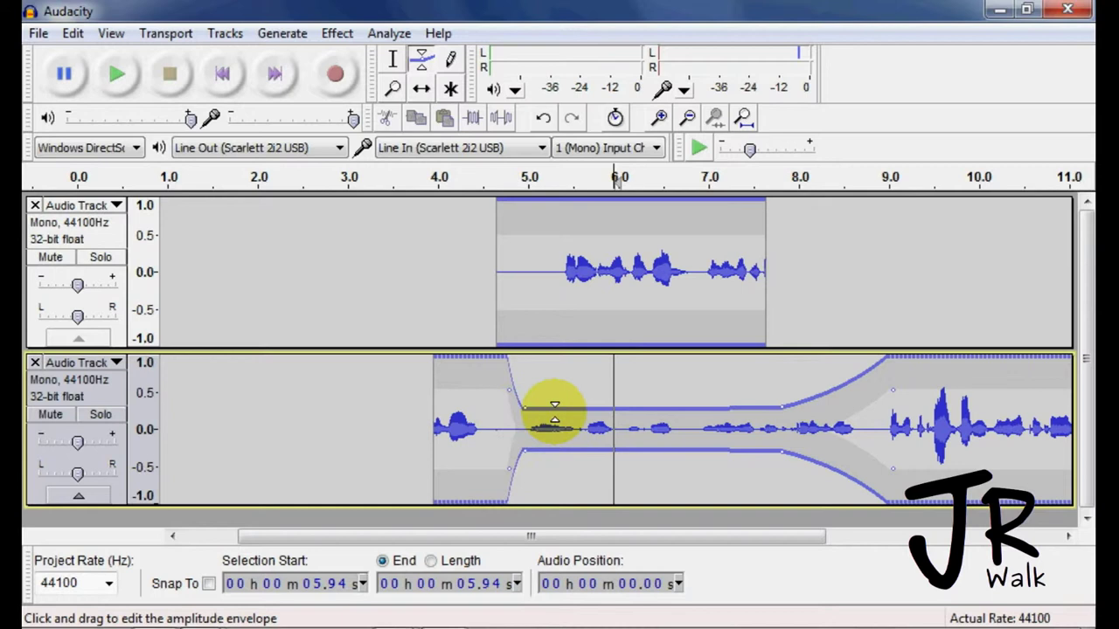
Pick the Draw Tool and zoom in nine times toward 5.92–5.965 s.
left_click(450, 63)
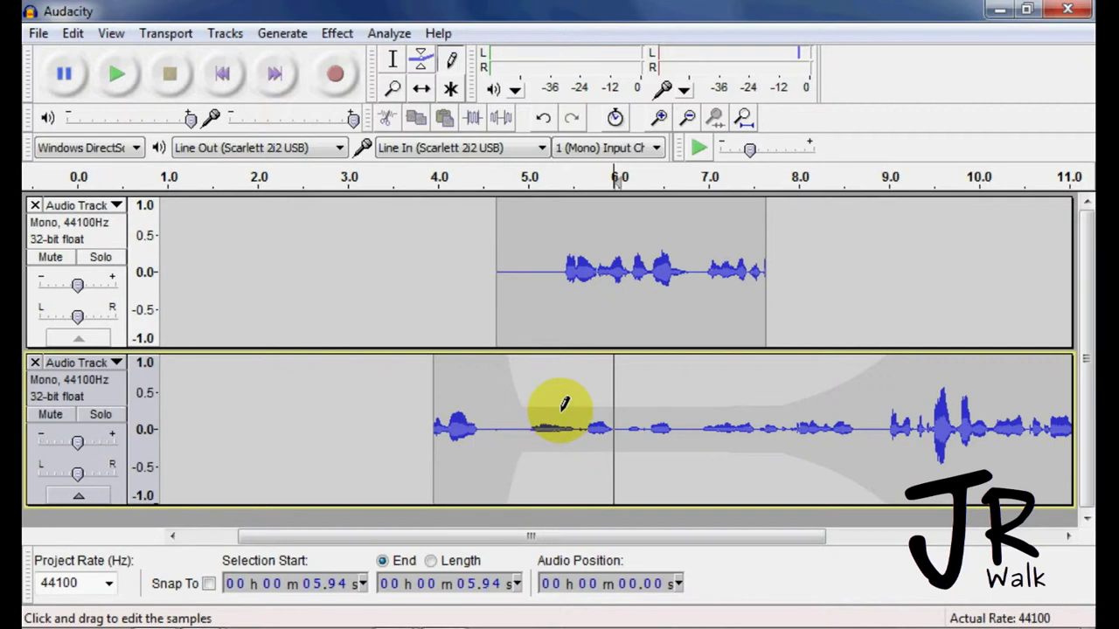
left_click(660, 119)
left_click(660, 119)
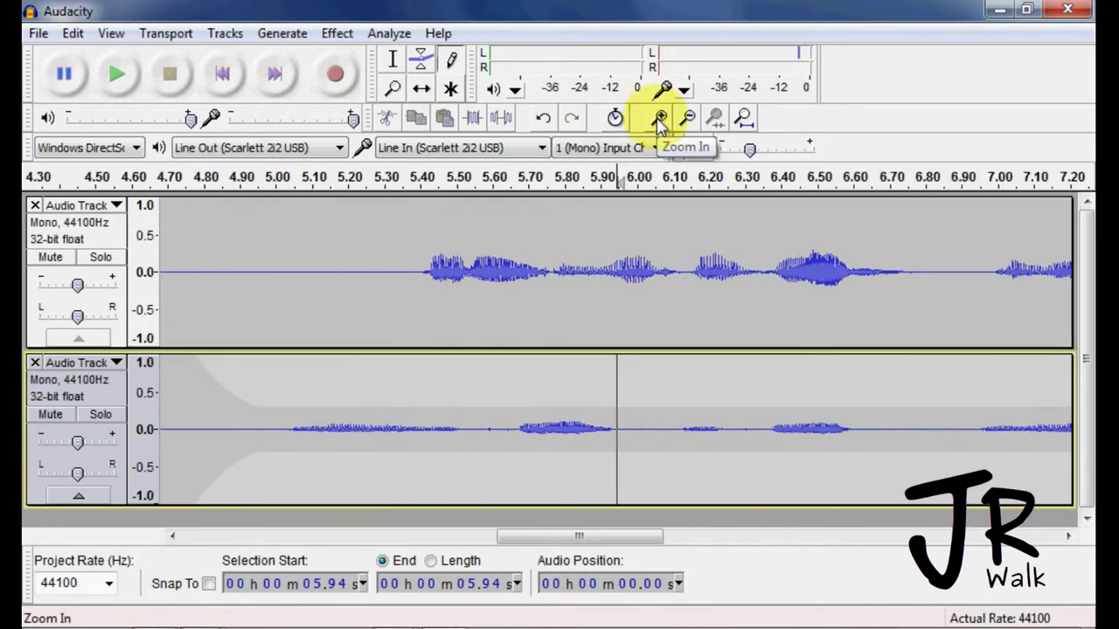
left_click(660, 119)
left_click(660, 119)
left_click(660, 118)
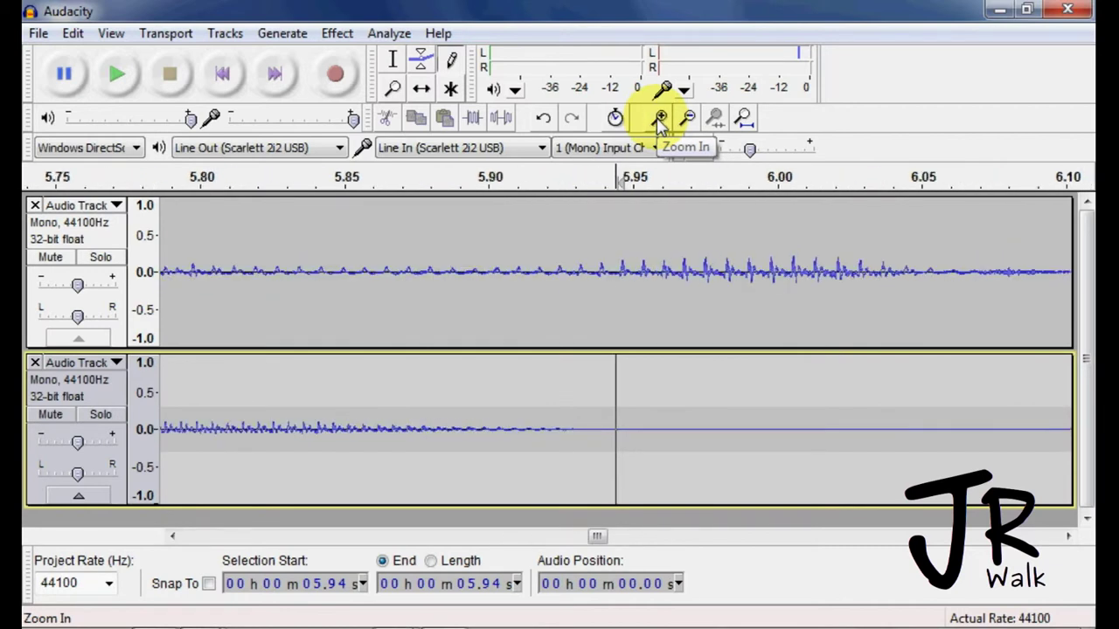
left_click(659, 118)
left_click(660, 119)
left_click(660, 118)
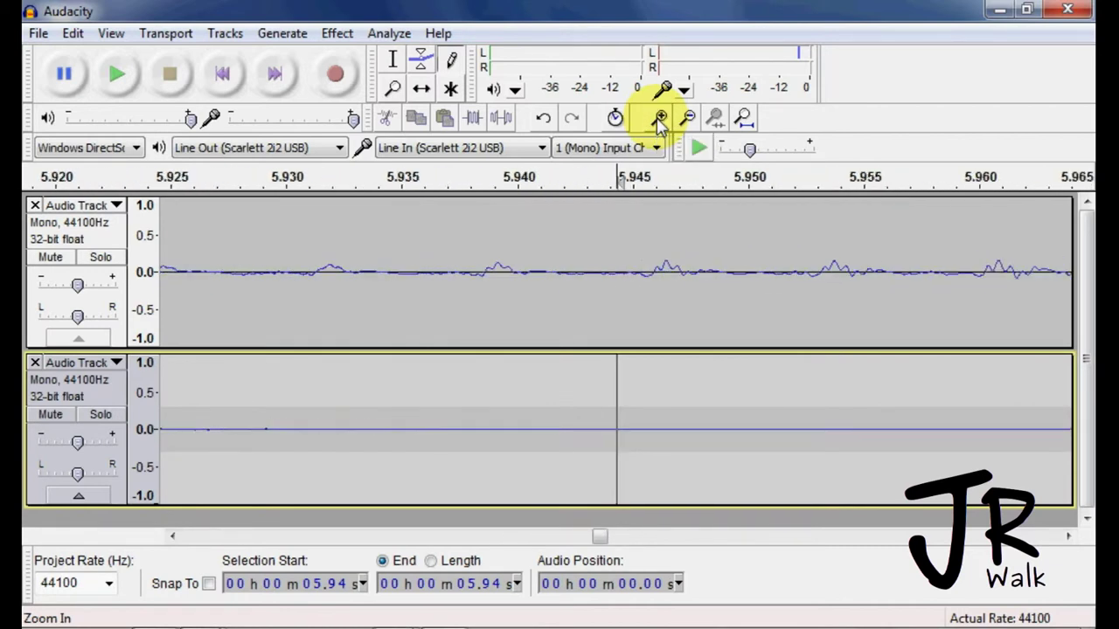
left_click(660, 118)
Zoom in three more times until individual samples near 5.944 s are visible.
left_click(660, 119)
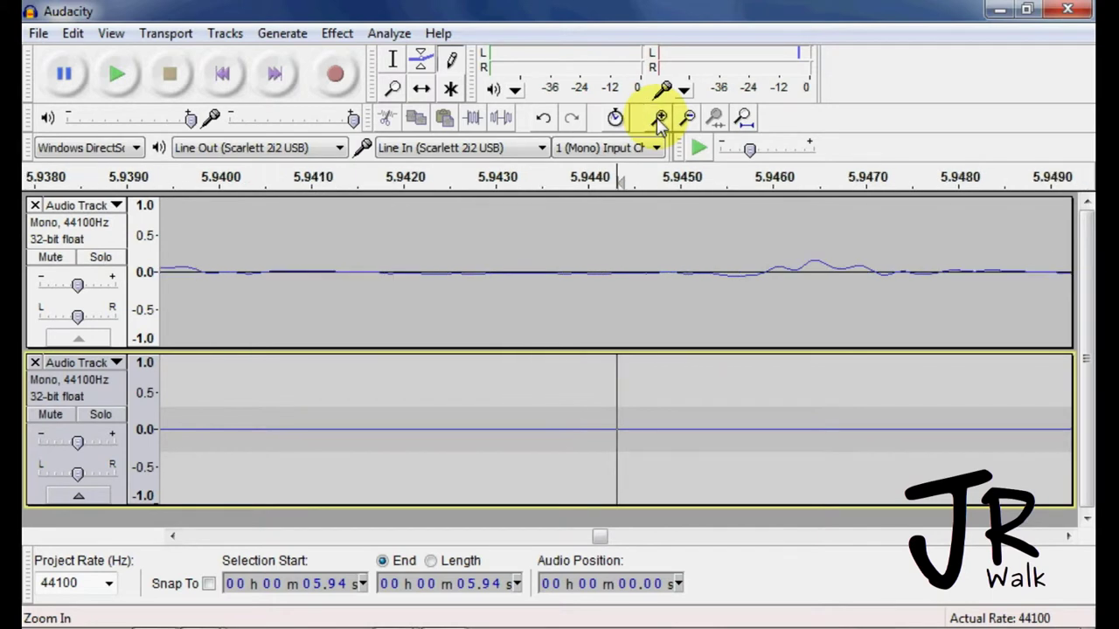
left_click(659, 119)
left_click(660, 119)
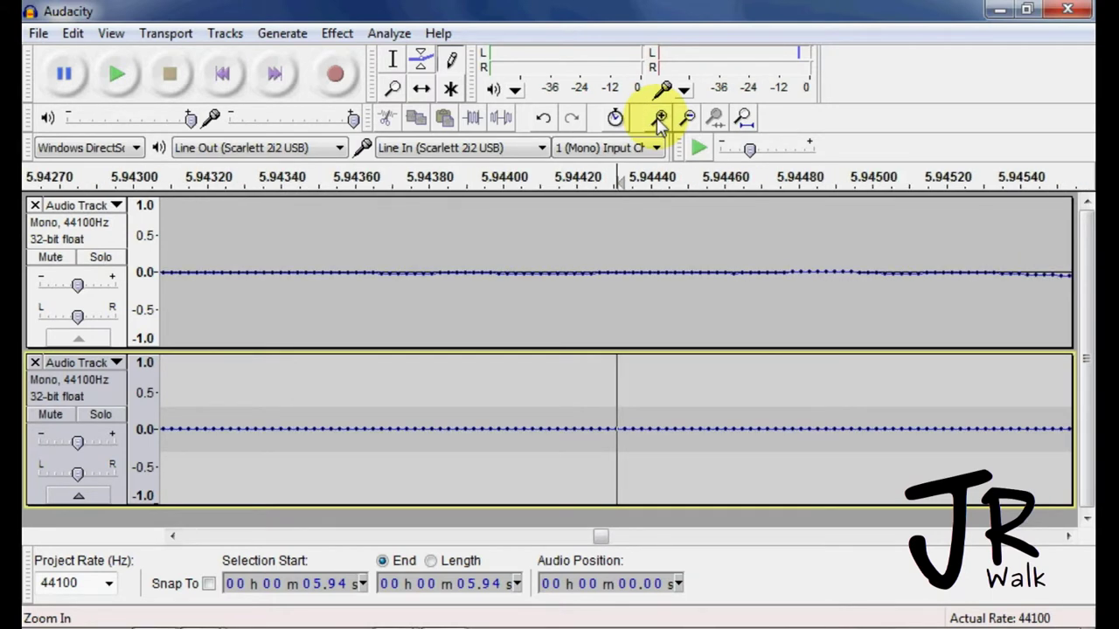
Raise a lower-track sample to about 0.3, draw a dip, undo it, and move focus up.
left_click(600, 407)
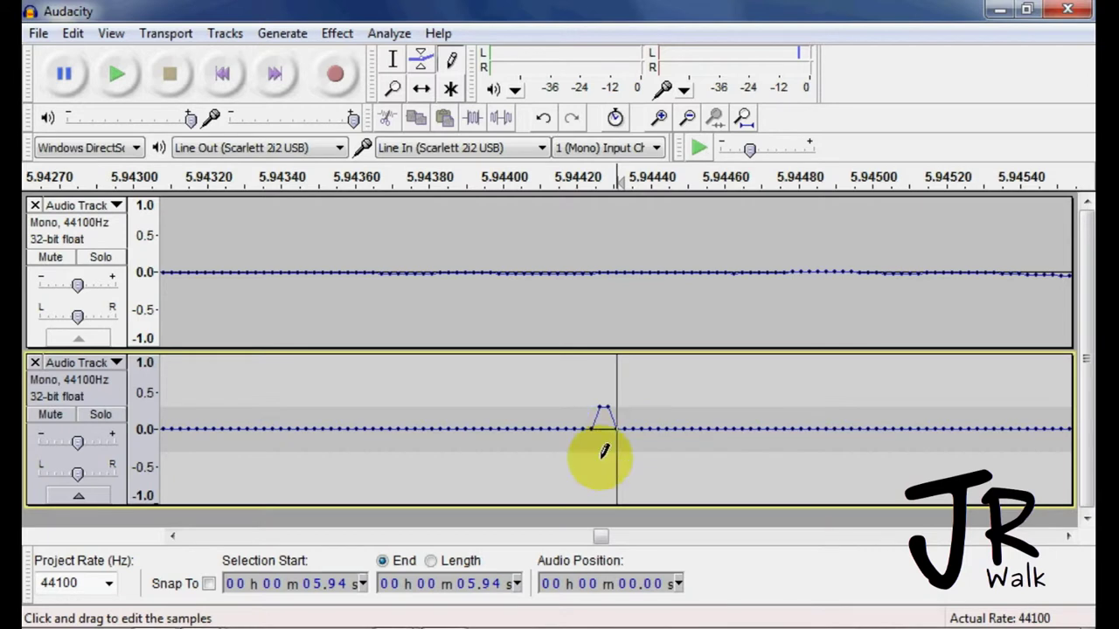
mouse_move(603, 452)
left_mouse_down()
mouse_move(602, 499)
mouse_move(602, 450)
left_mouse_up()
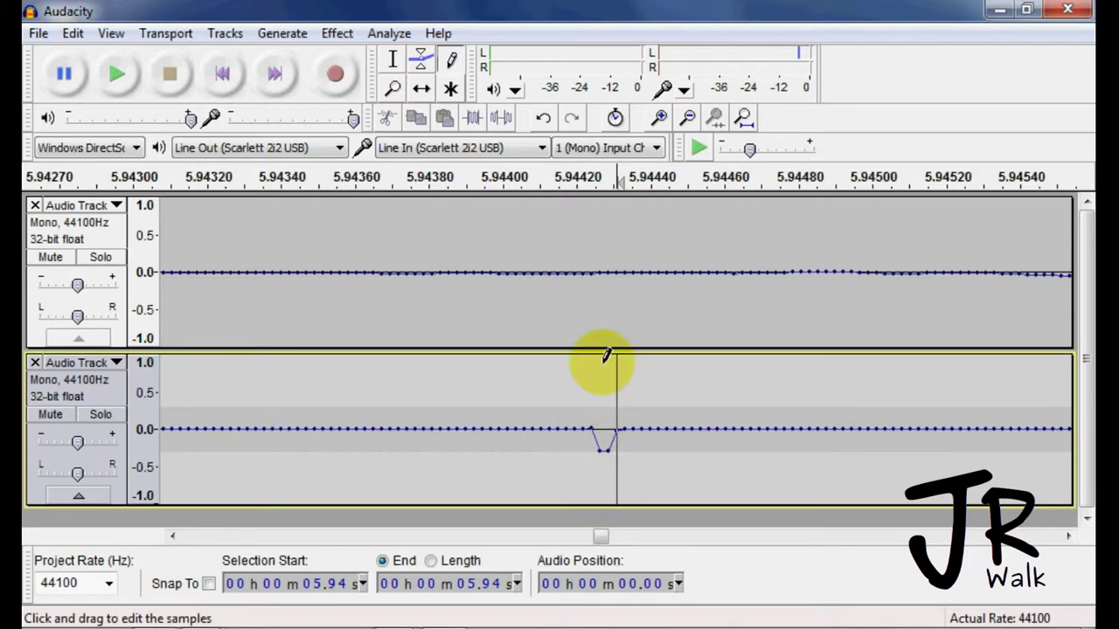
key("ctrl+z")
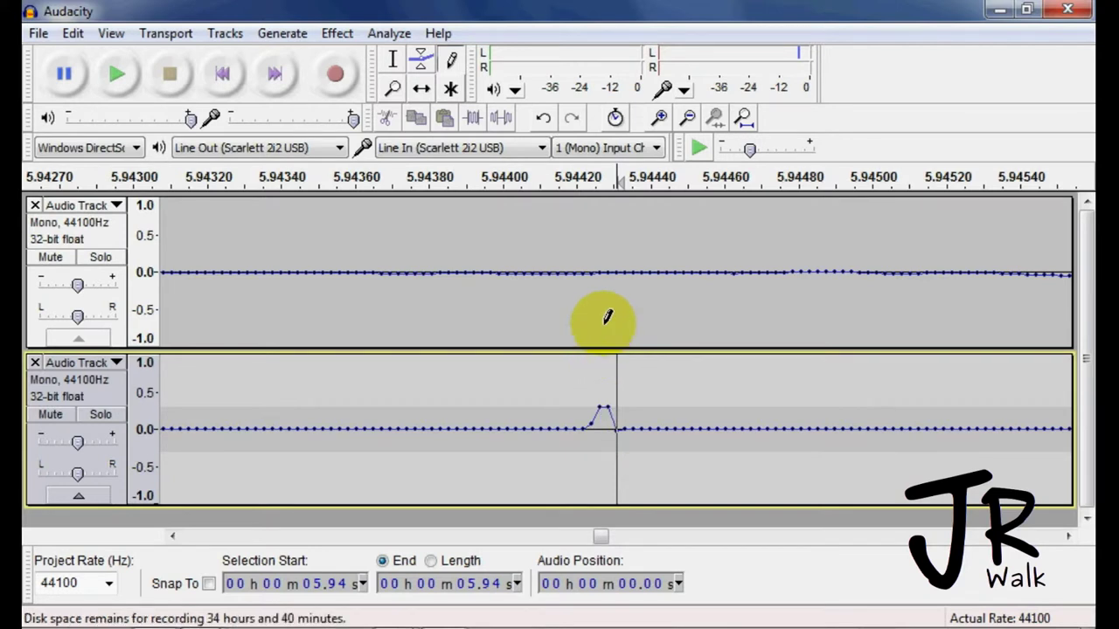
key("shift+Up")
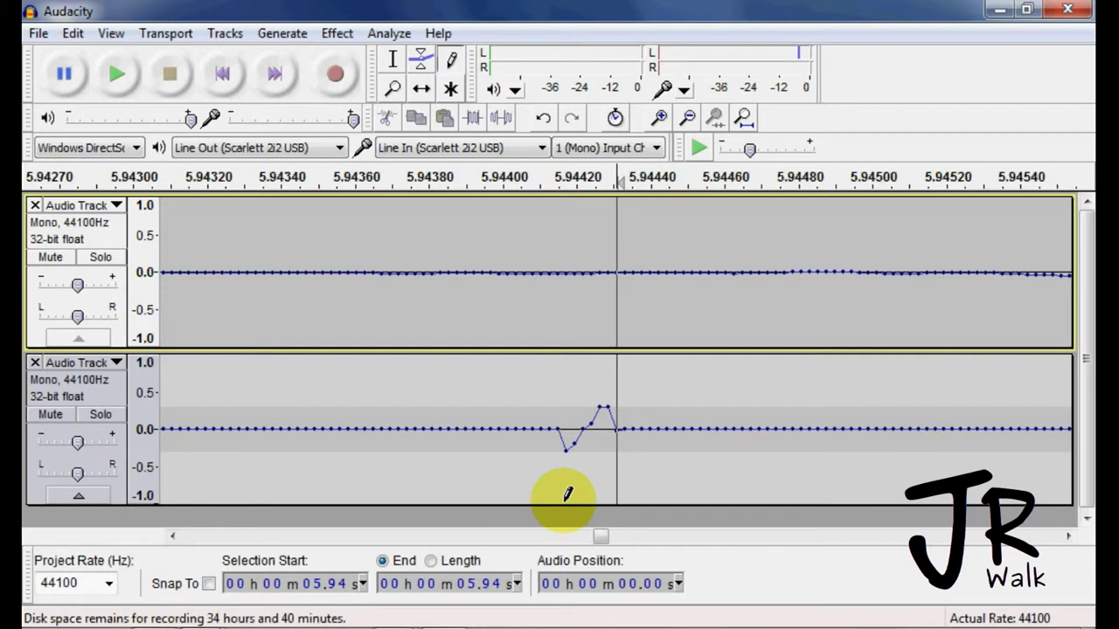
Draw a small dip just before the raised samples, then zoom back out six times.
left_click(567, 451)
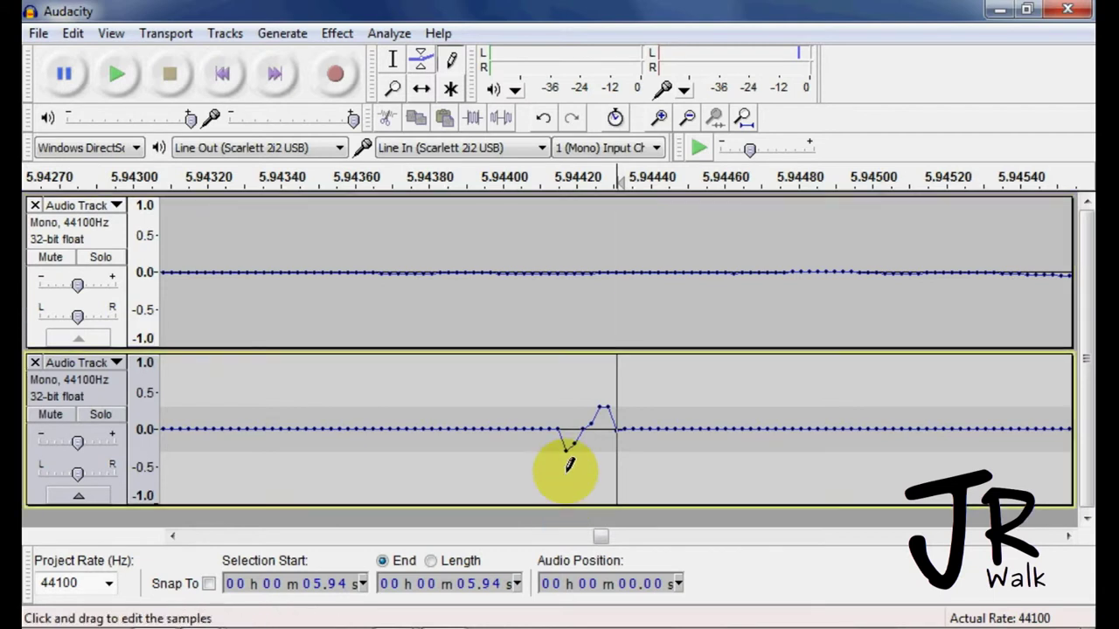
left_click(687, 118)
left_click(687, 118)
left_click(687, 118)
left_click(687, 118)
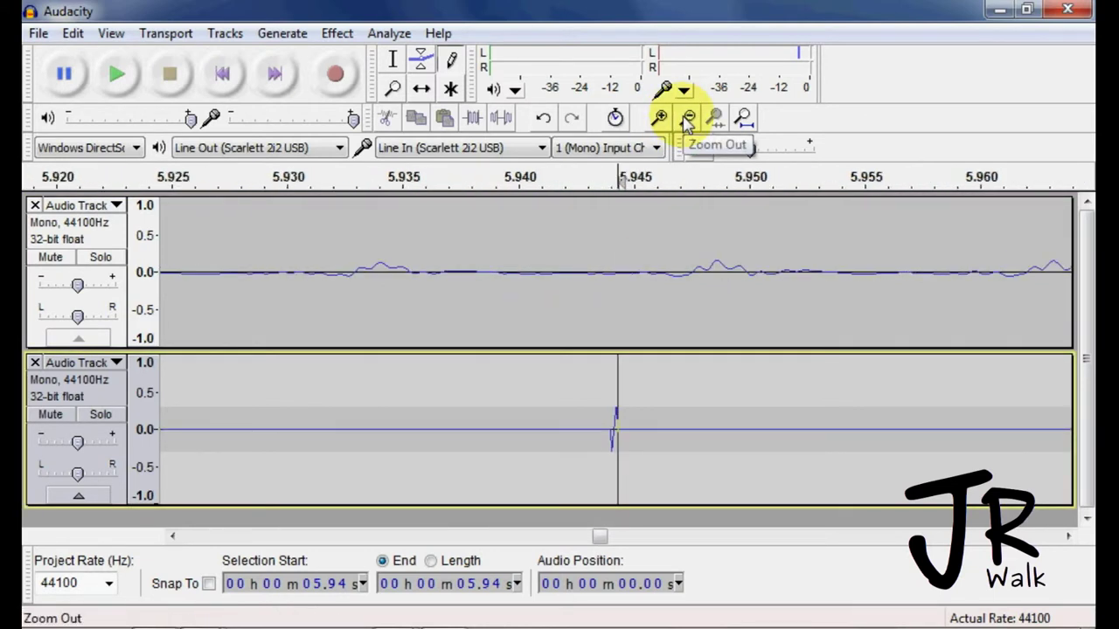
left_click(687, 118)
left_click(687, 118)
left_click(687, 118)
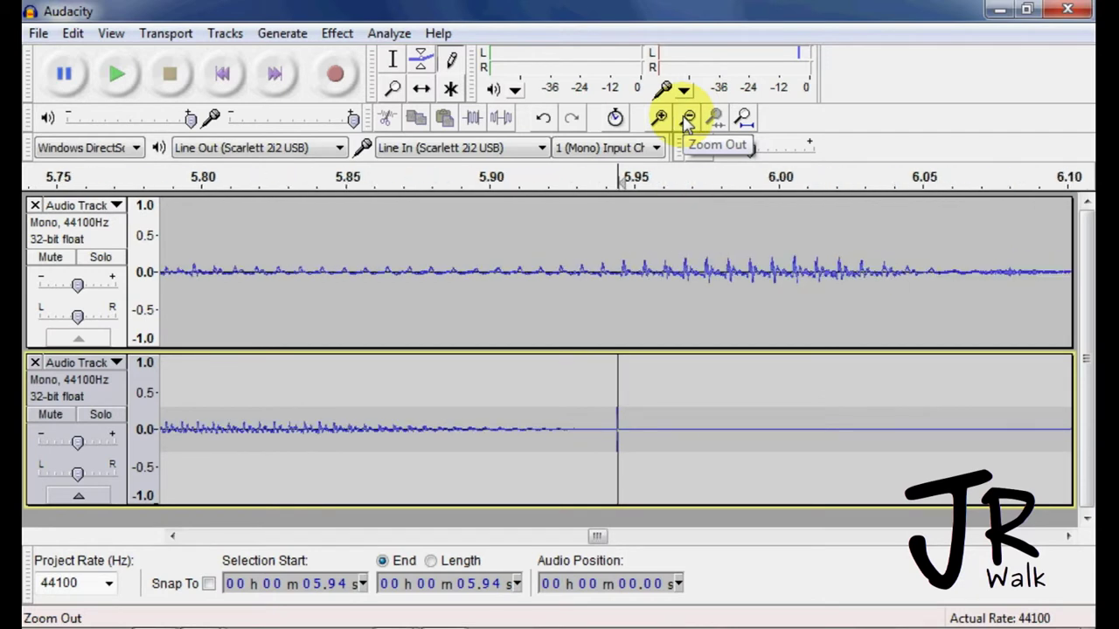
With the Selection Tool, place the cursor at 5.92 s on the lower track and zoom out three times.
left_click(392, 58)
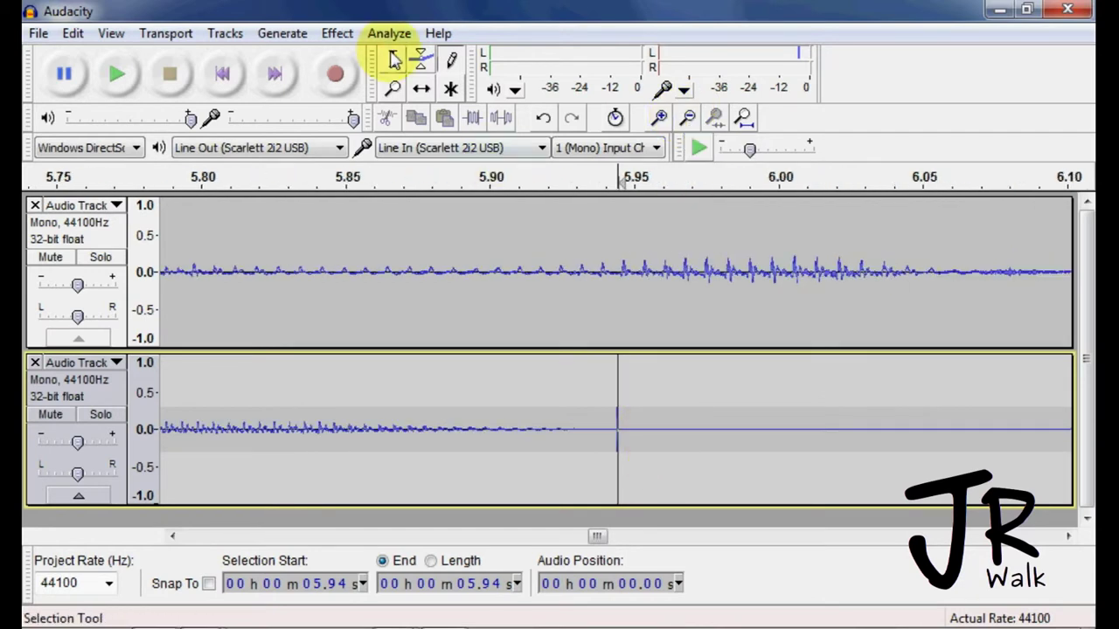
left_click(559, 441)
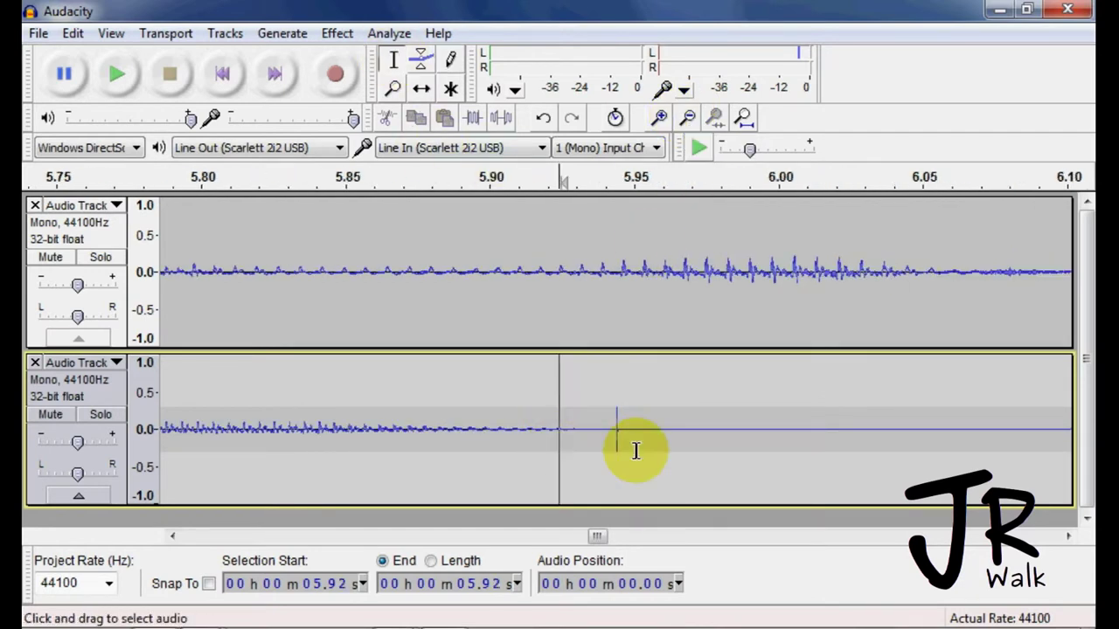
left_click(688, 119)
left_click(688, 119)
left_click(688, 119)
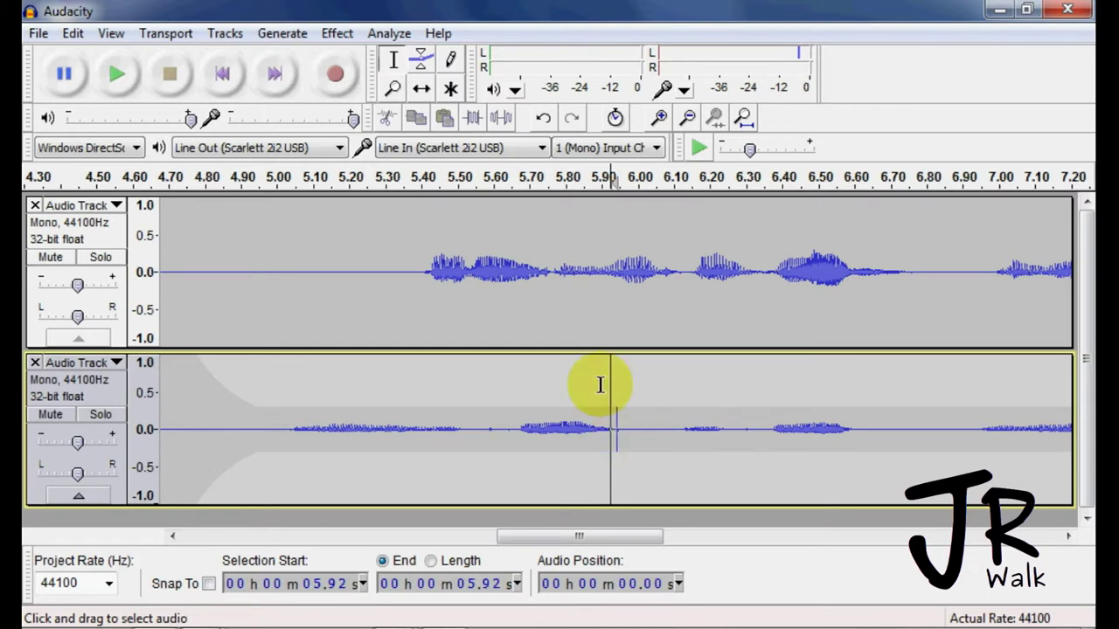
With the Zoom tool, zoom twice into the upper speech onset, then three times out to about 1–12 s.
left_click(393, 92)
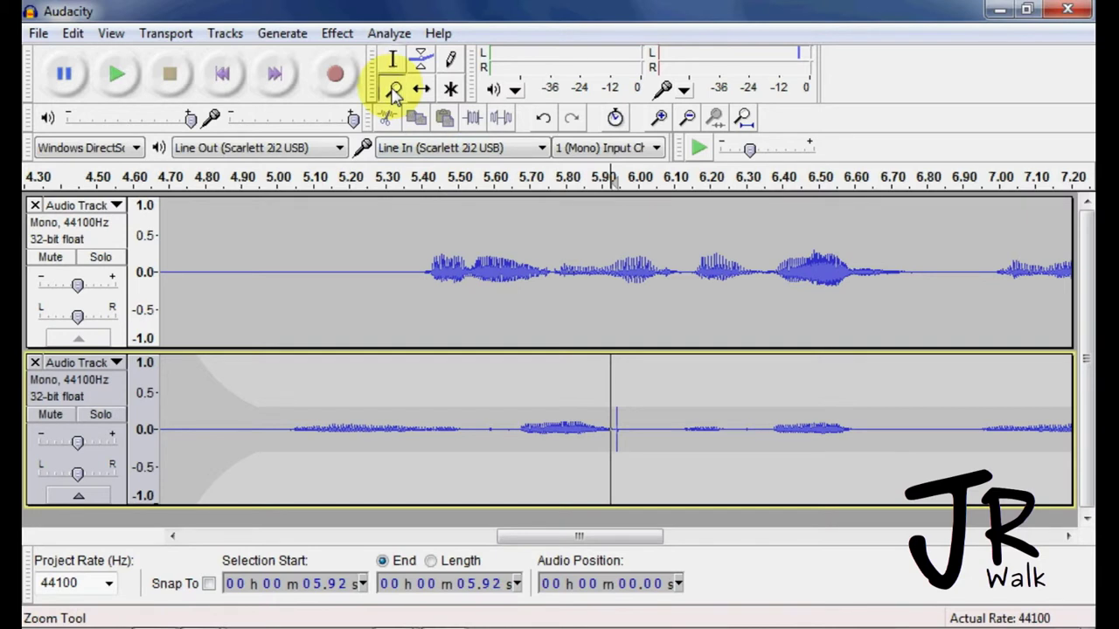
left_click(443, 272)
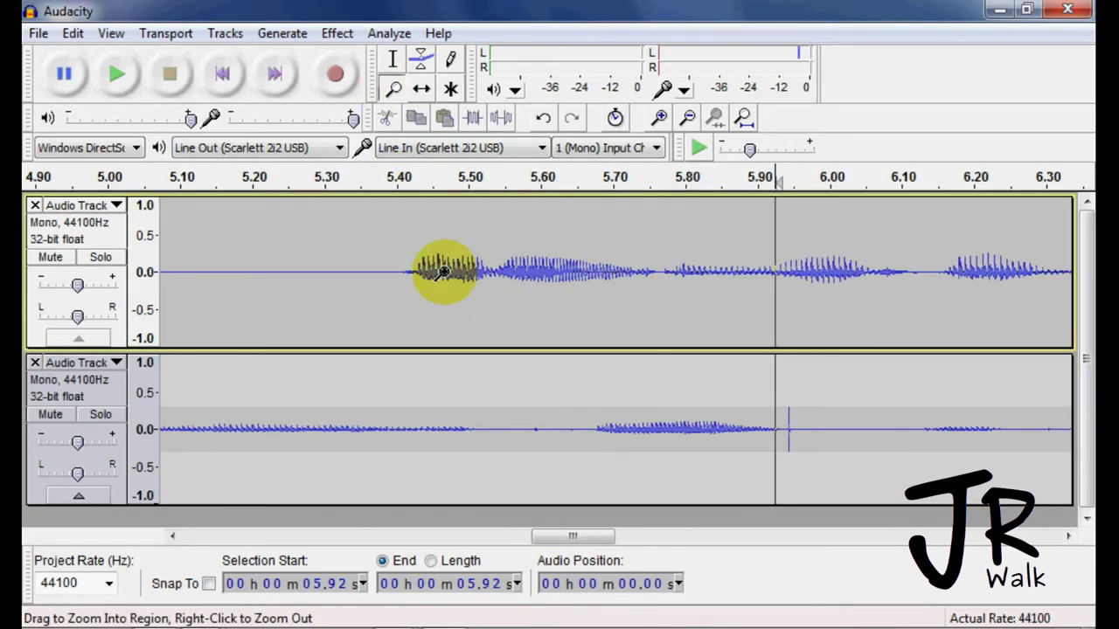
left_click(443, 272)
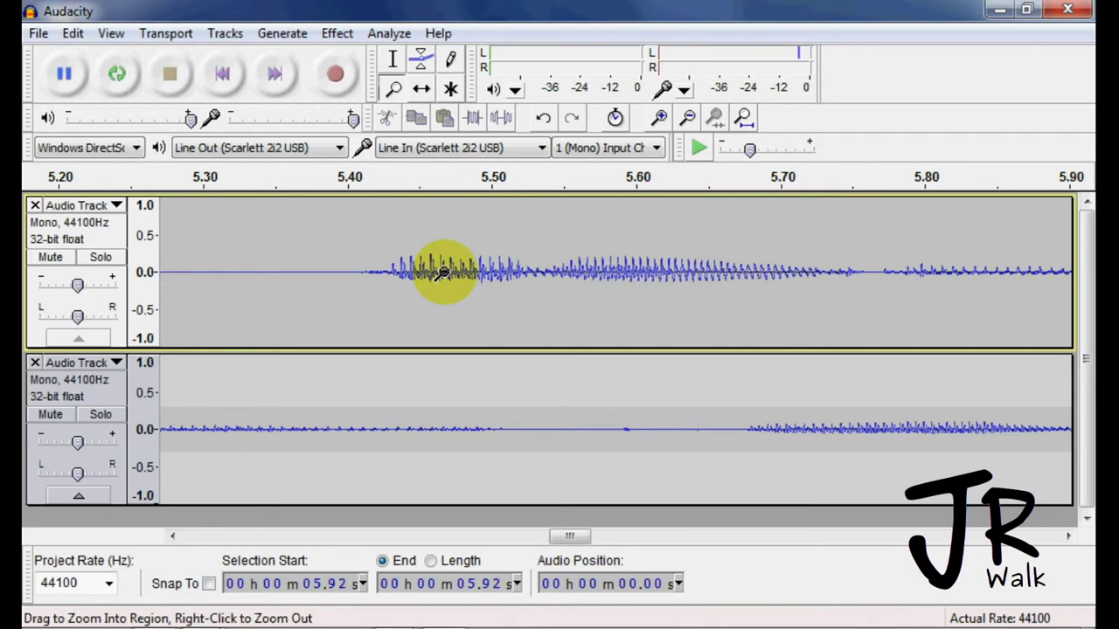
right_click(443, 272)
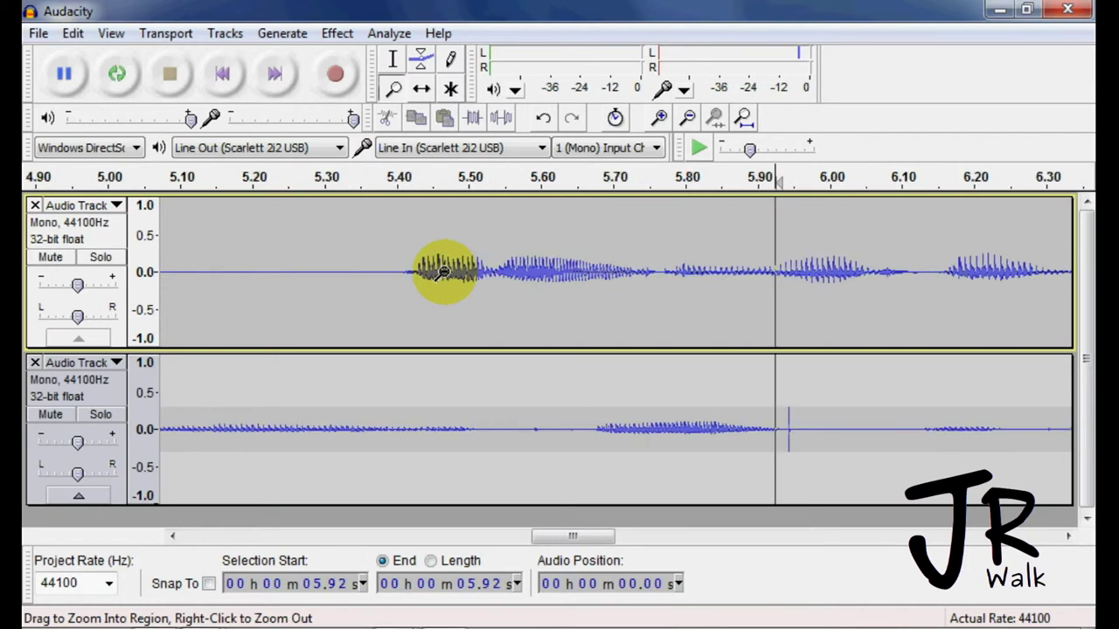
right_click(443, 271)
right_click(443, 272)
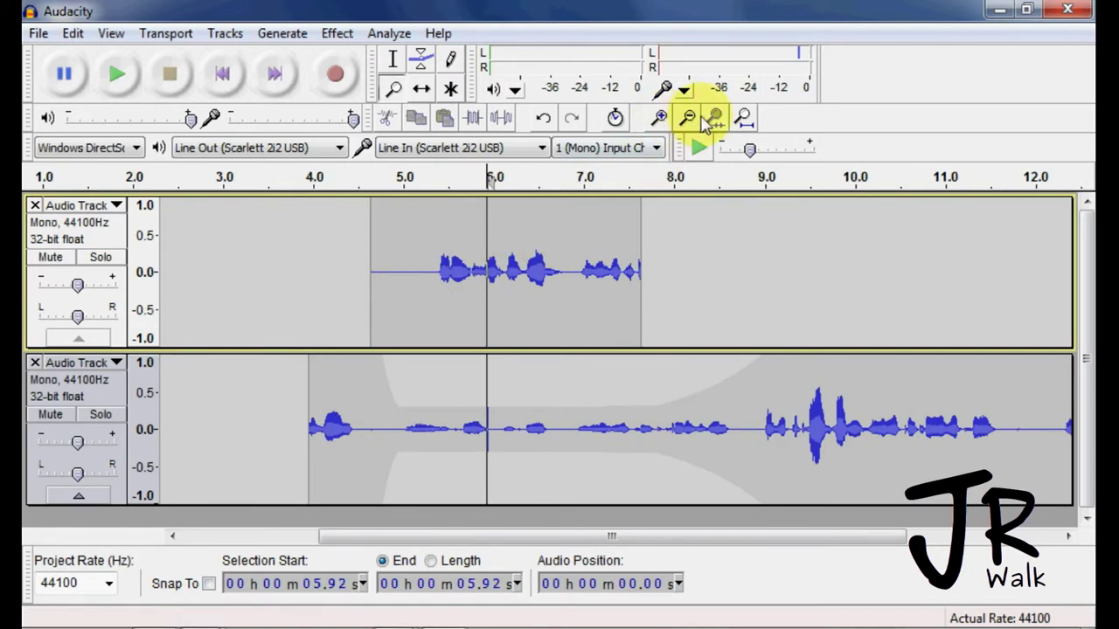
With the Time Shift Tool, slide the upper clip earlier so it spans about 2.3–5.3 s.
left_click(422, 91)
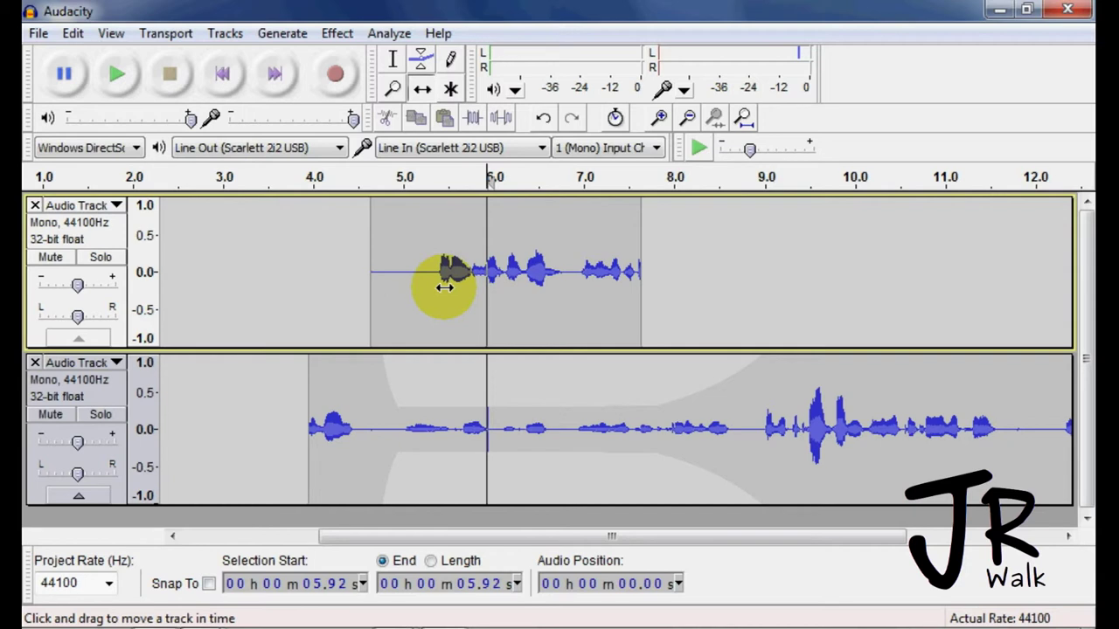
left_click_drag(444, 287, 328, 317)
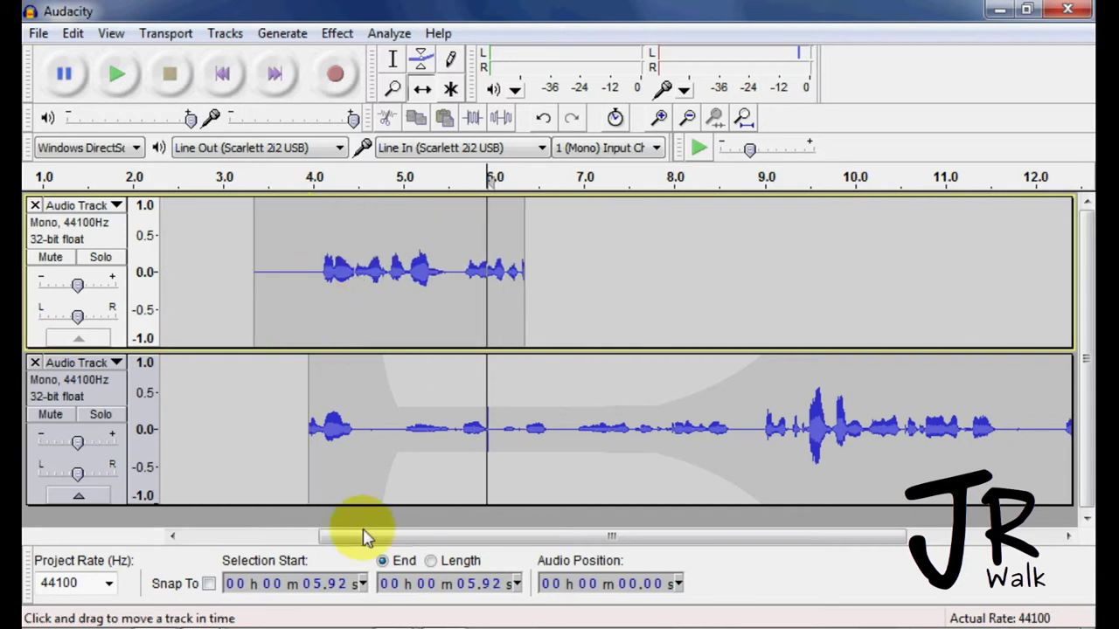
left_click_drag(400, 538, 226, 537)
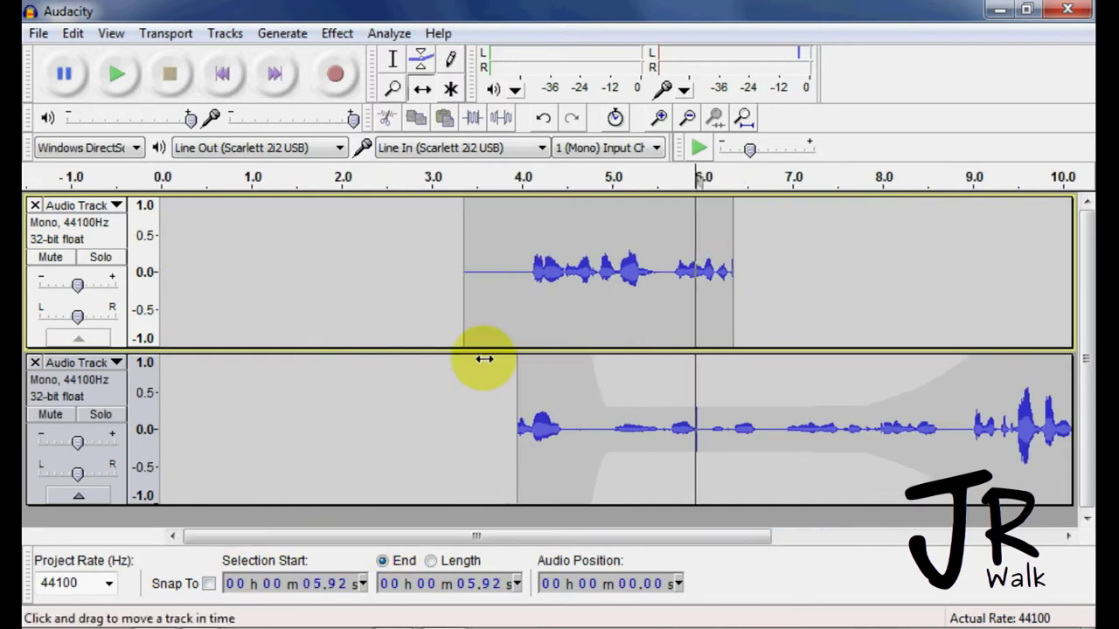
left_click_drag(519, 305, 496, 285)
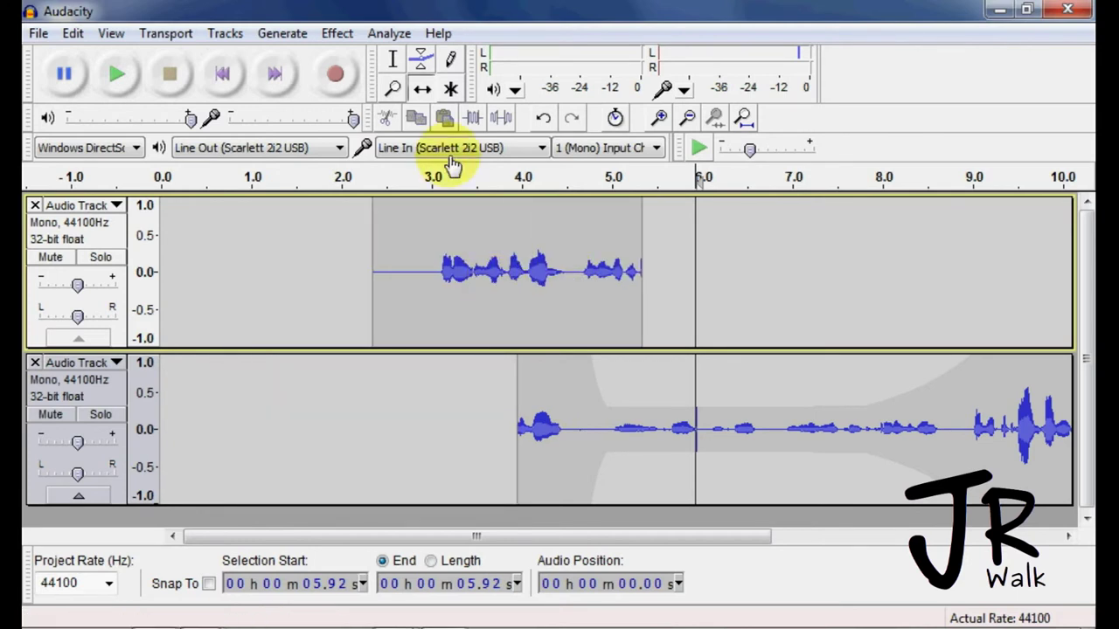
left_click(451, 89)
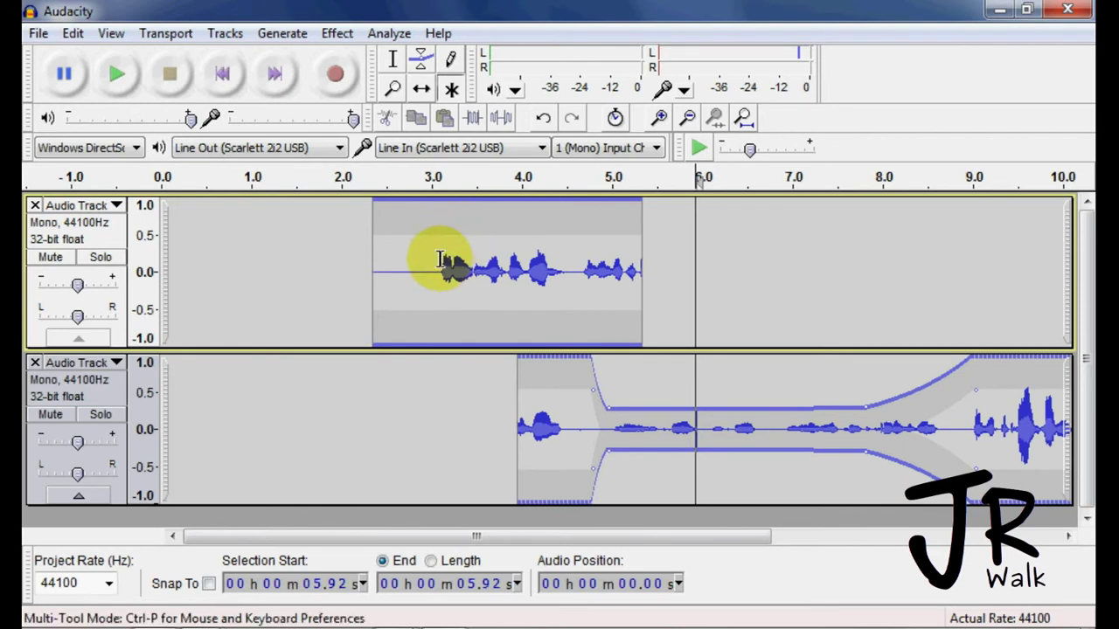
Return to the Selection Tool (I-beam).
left_click(395, 67)
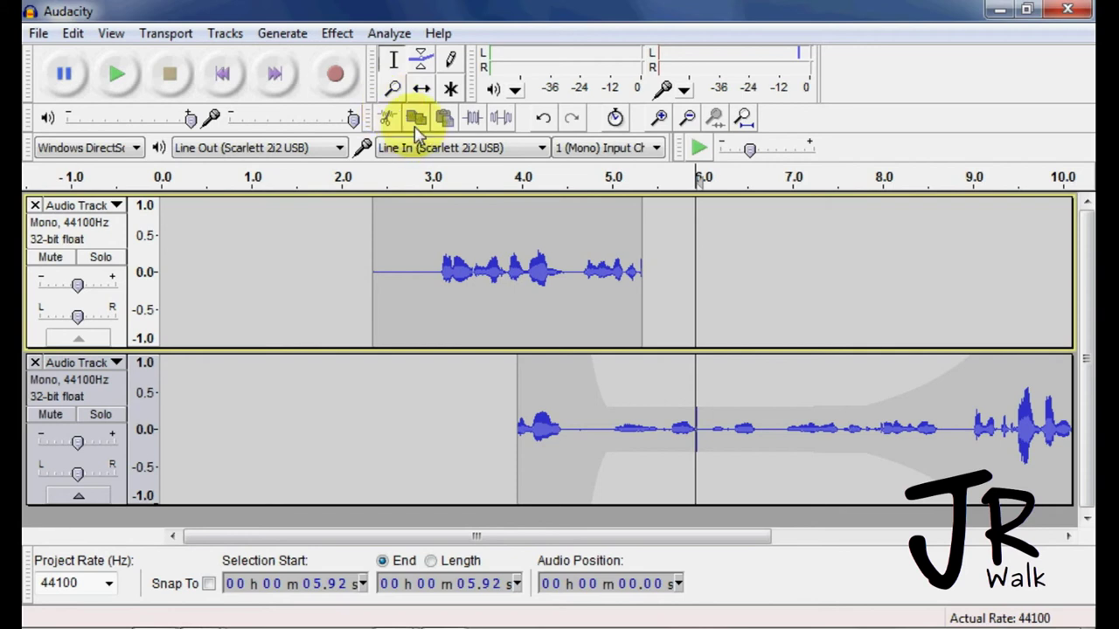
Cycle Multi-Tool, Selection and Zoom modes with F2, F6 and F1, ending on Time Shift via F5.
key("F2")
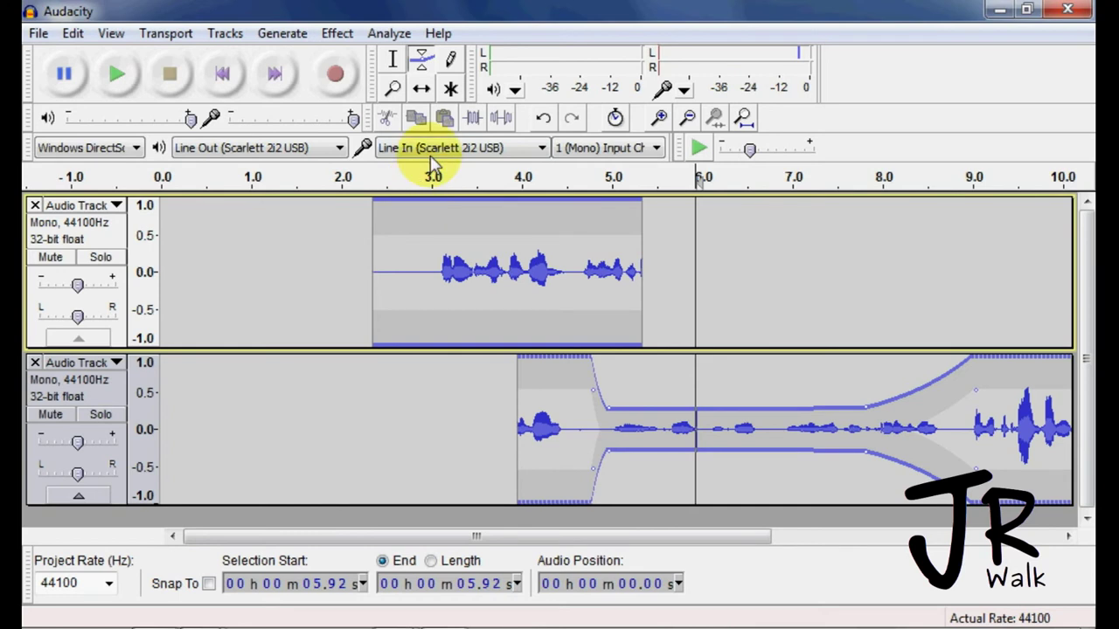
key("F1")
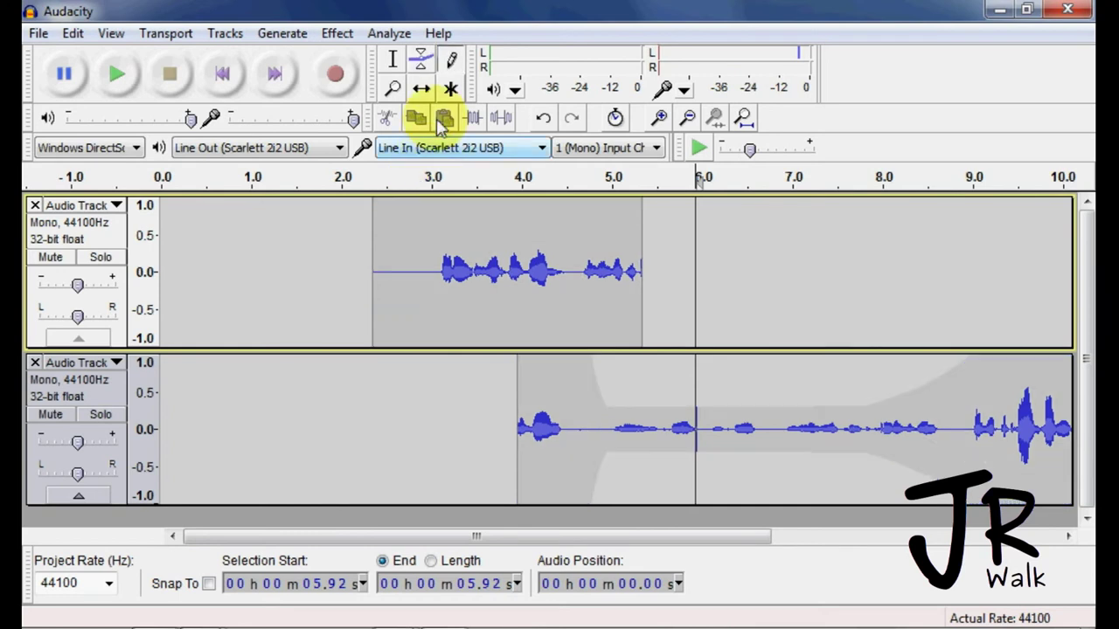
left_click(394, 90)
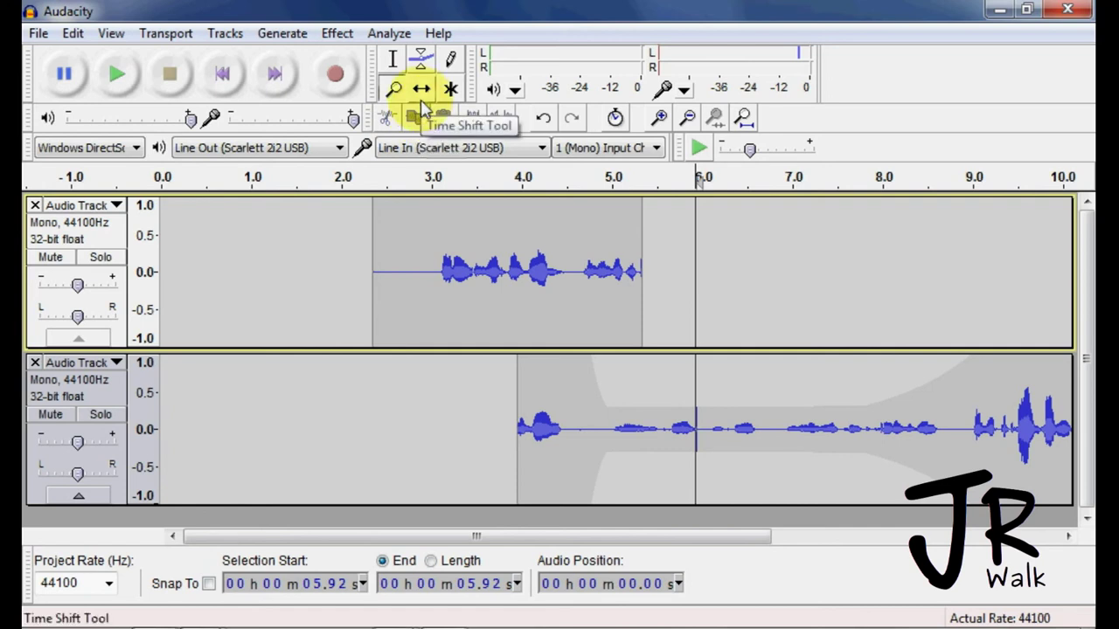
key("F6")
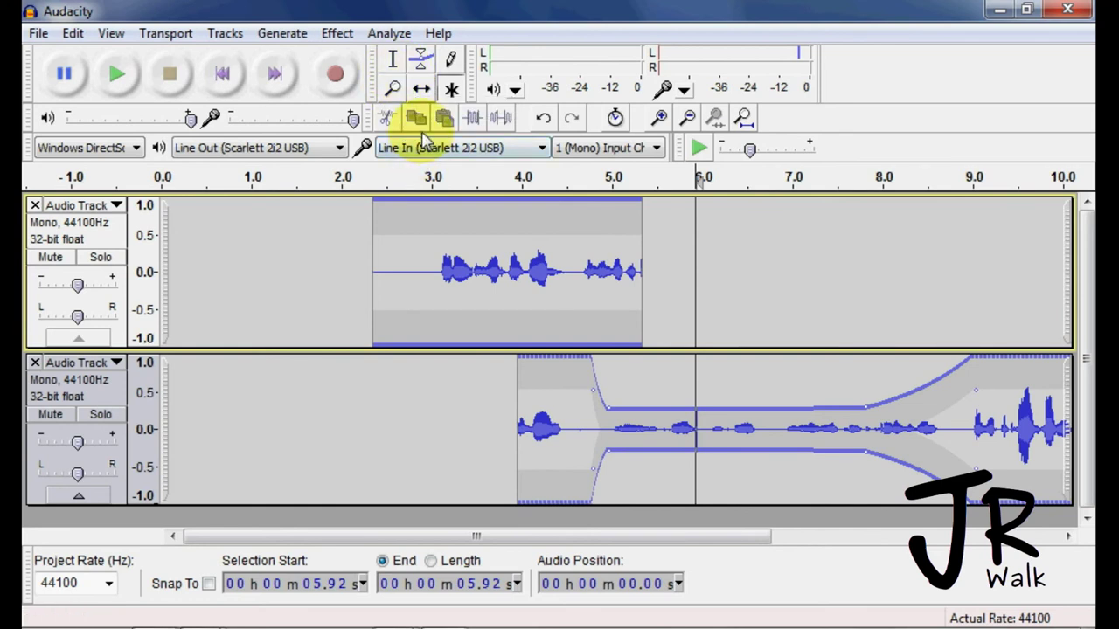
key("F1")
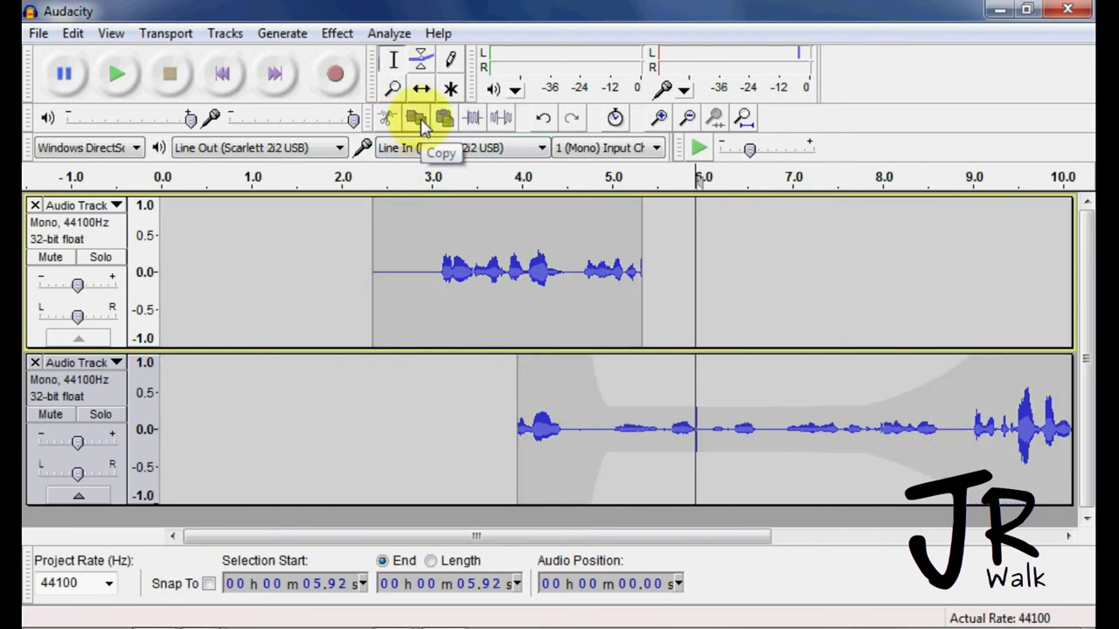
key("F5")
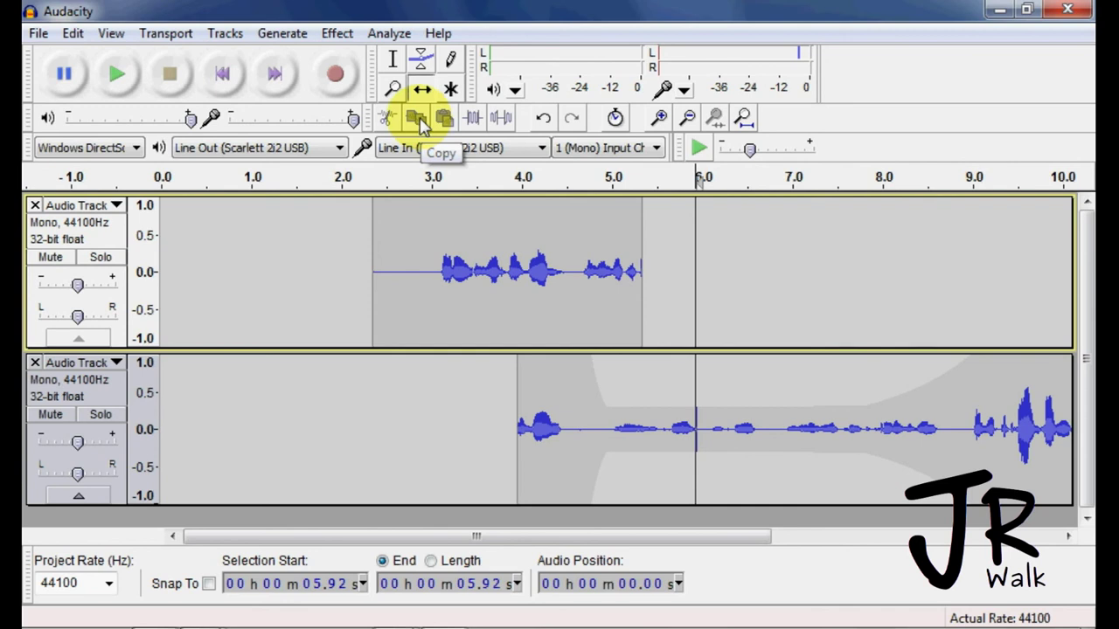